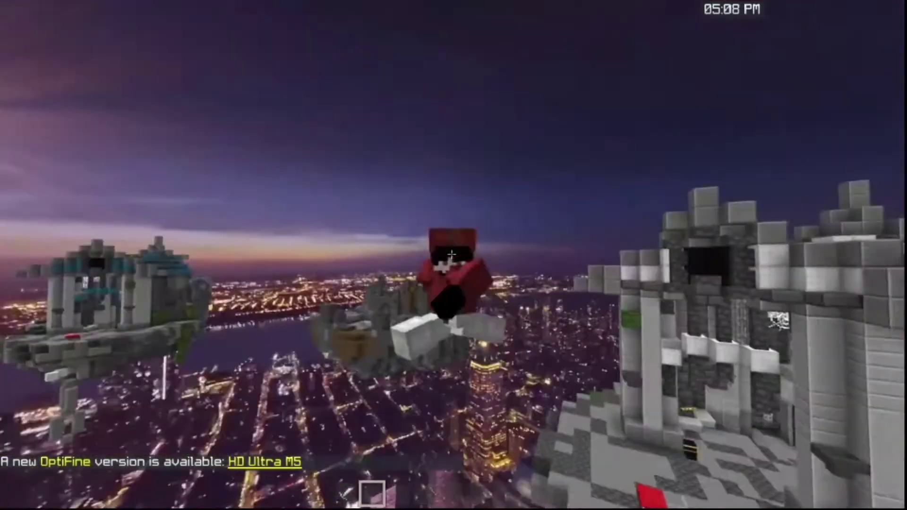
Equip the sword and fly in first-person view to the roof of the cyan-topped island
key("F5")
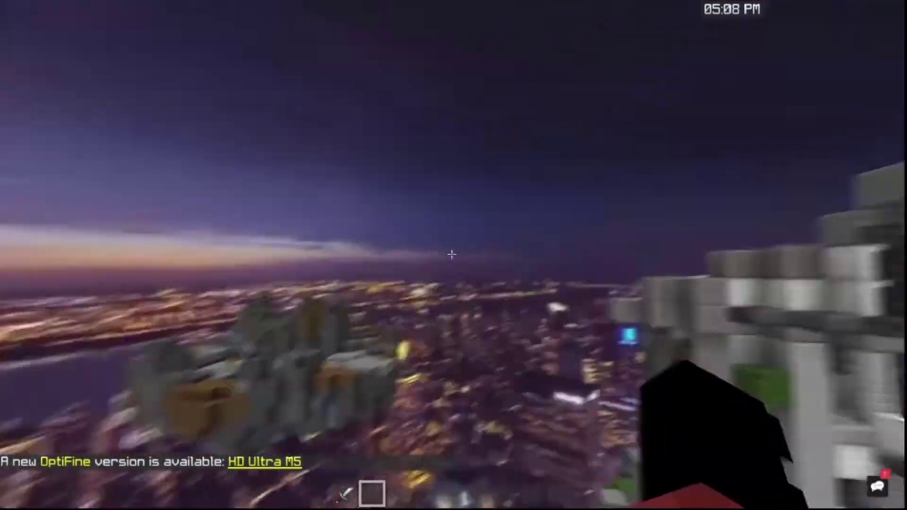
scroll(454, 255, "up", 1)
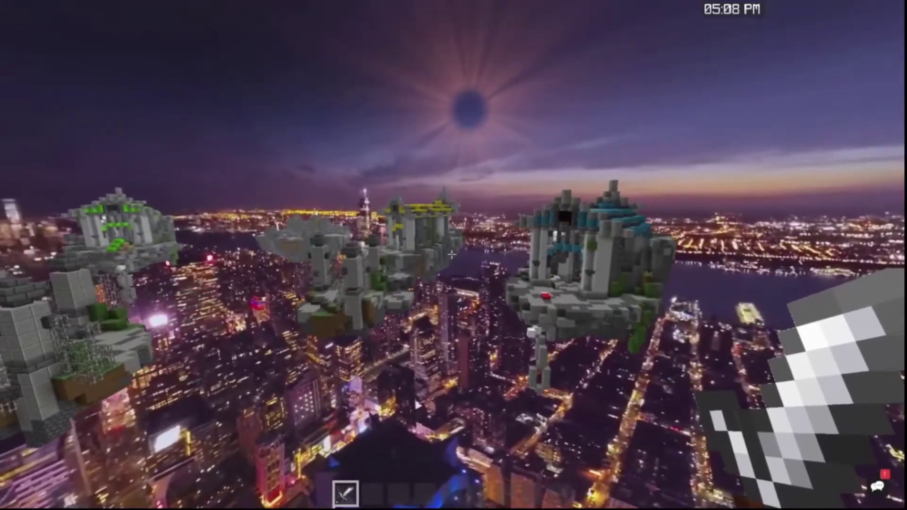
key("w")
key("ctrl")
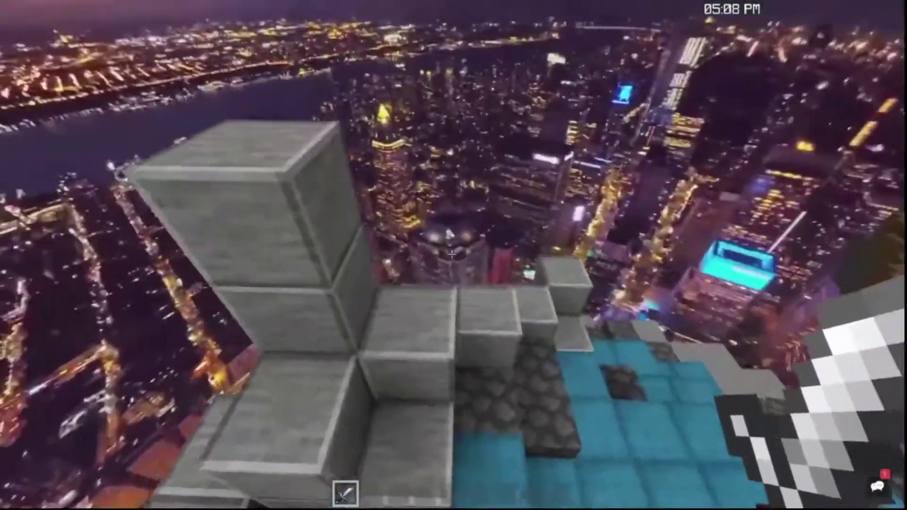
Change the active shader pack to Edi's Shader OFFICIAL V3 ULTRA and return to the game
key("Escape")
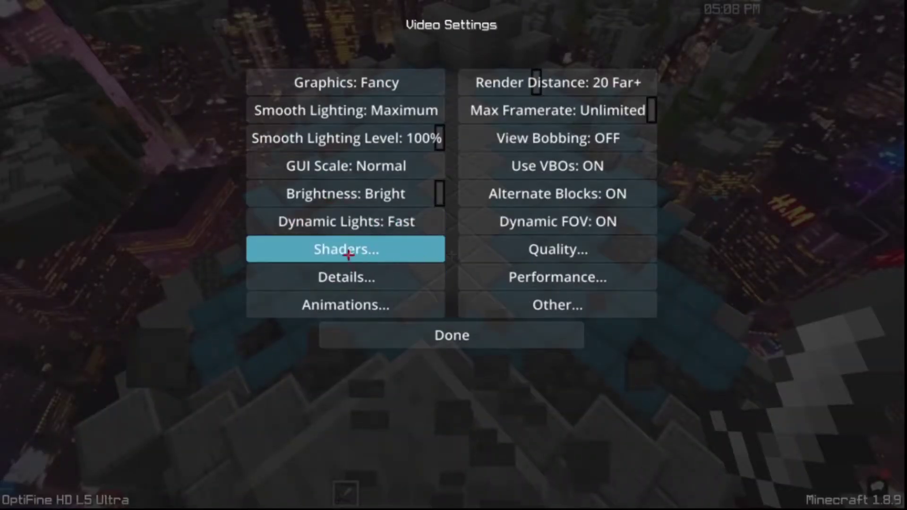
left_click(356, 256)
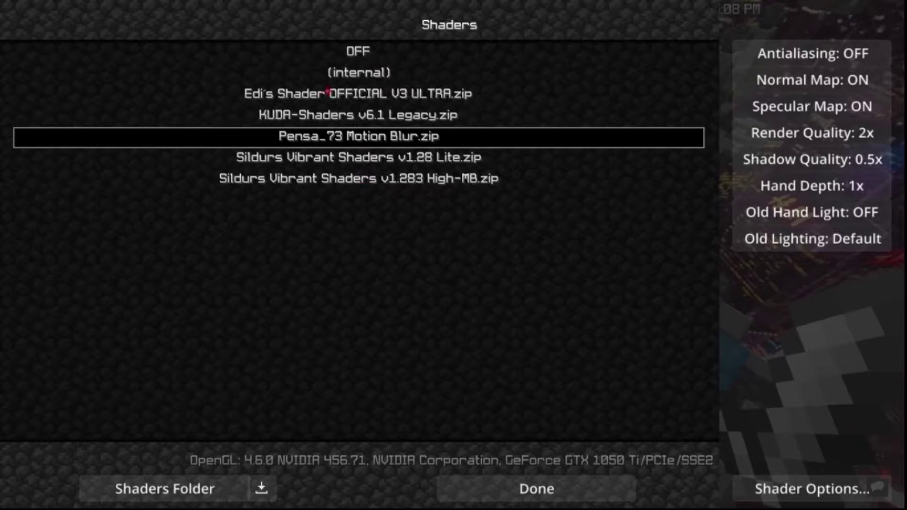
left_click(515, 480)
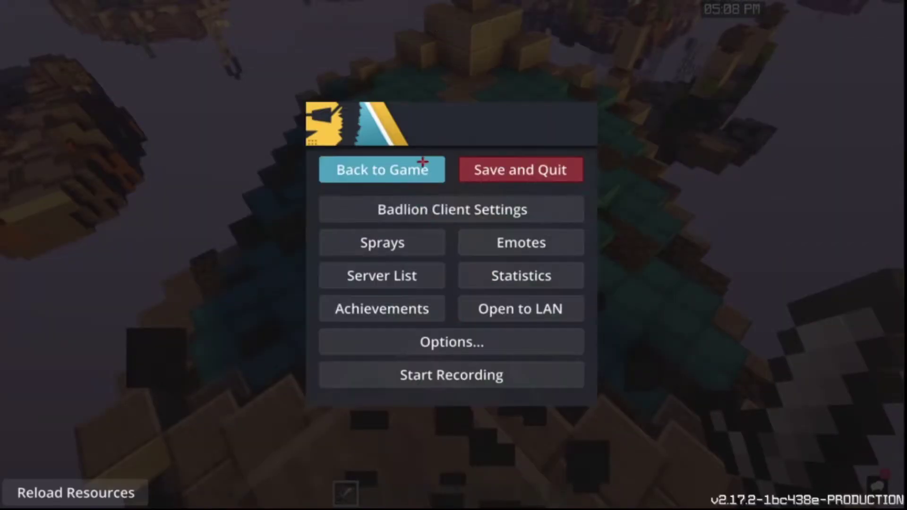
left_click(423, 160)
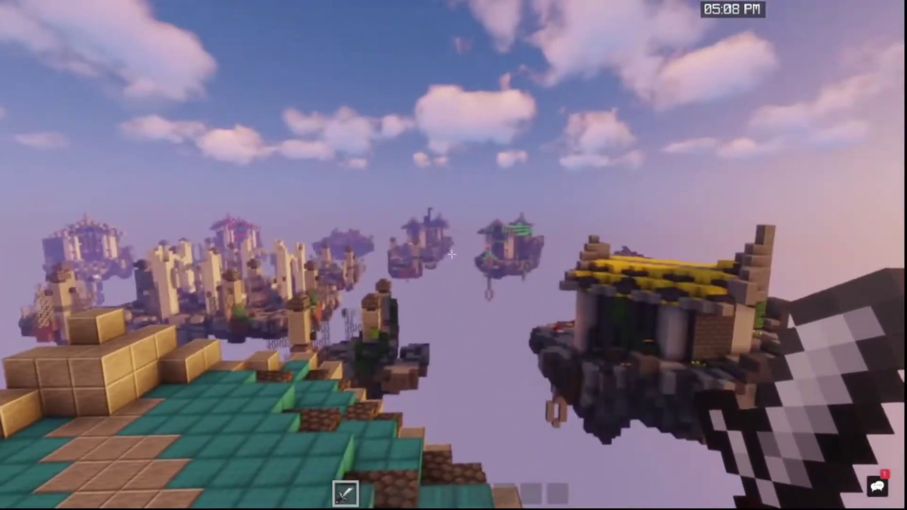
Examine the new shader's sky, islands and character by cycling through the first- and third-person camera perspectives
key("F5")
key("F5")
key("F5")
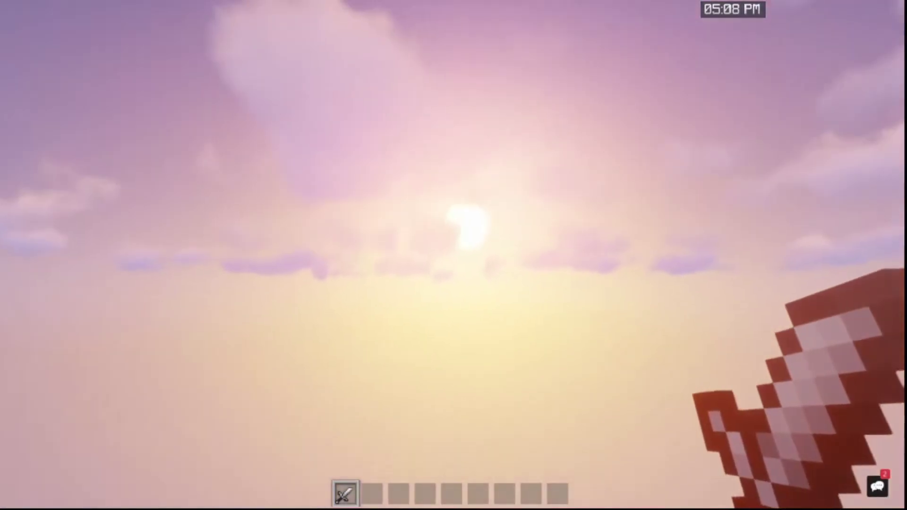
key("F5")
key("F5")
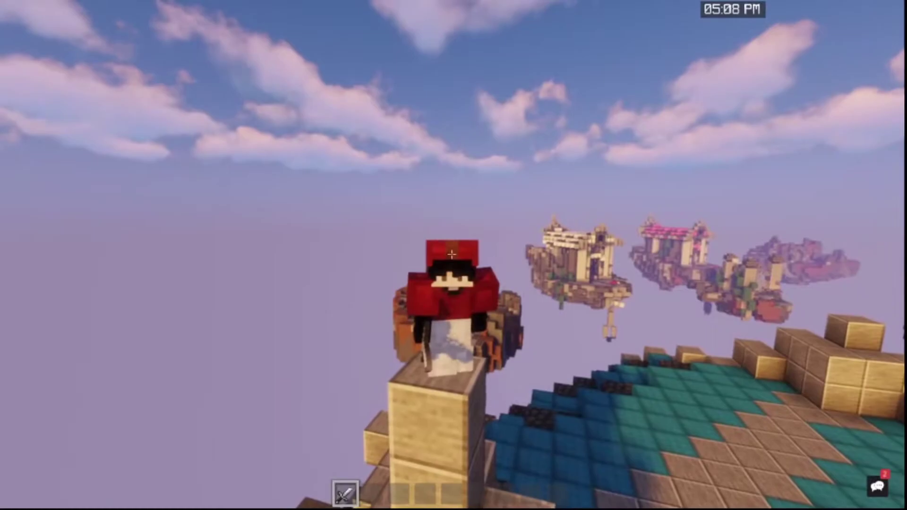
key("F5")
key("F5")
key("F5")
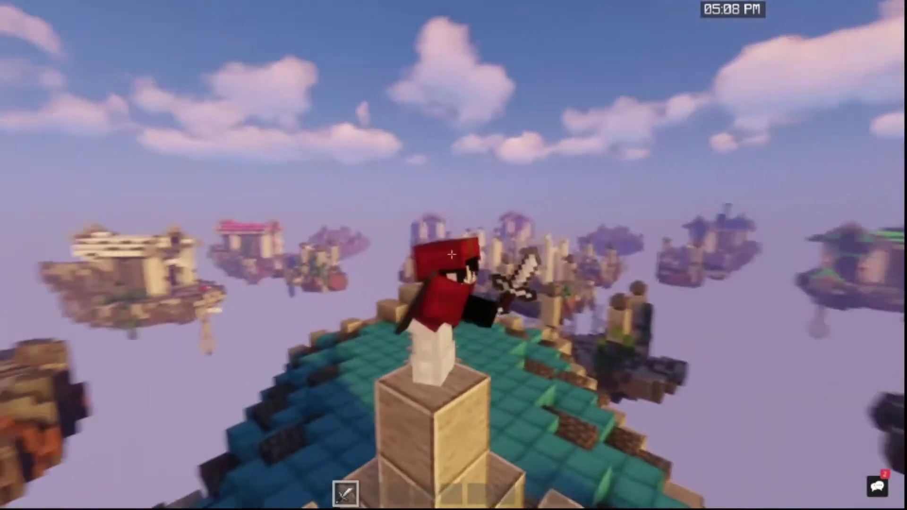
key("F5")
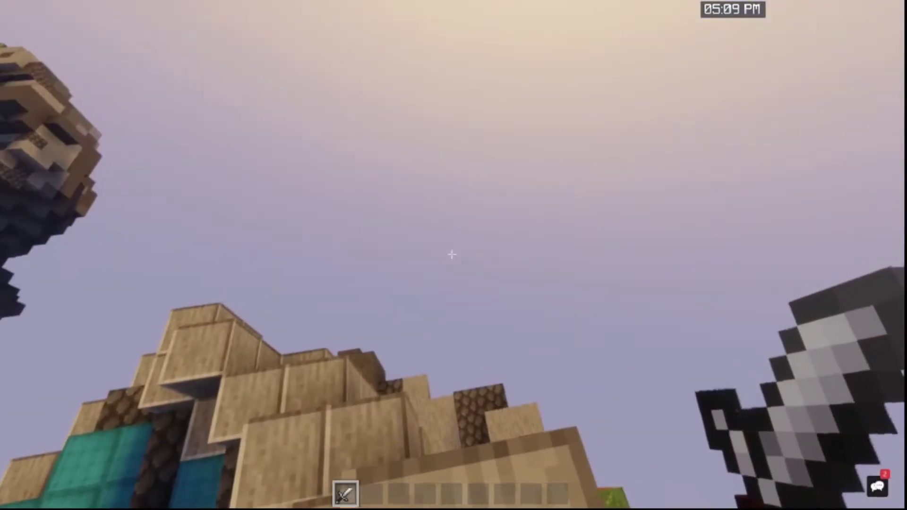
key("F5")
key("F5")
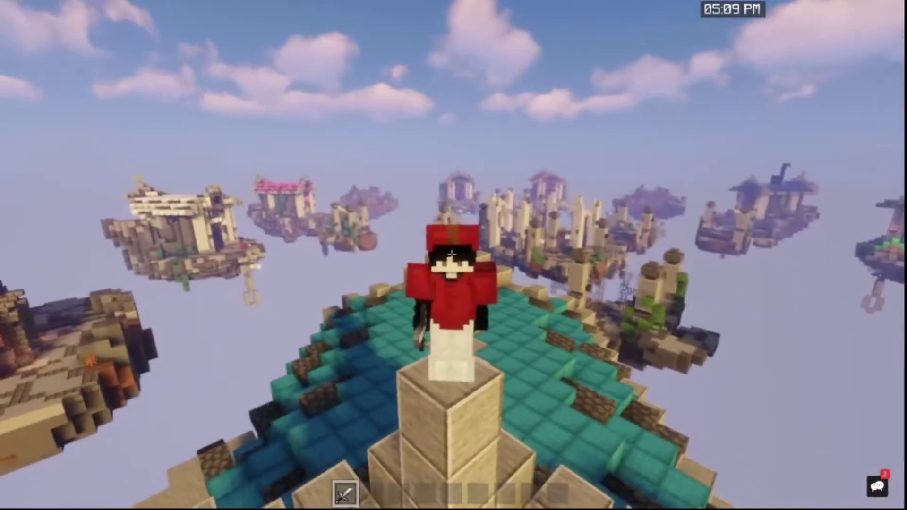
left_click(452, 255)
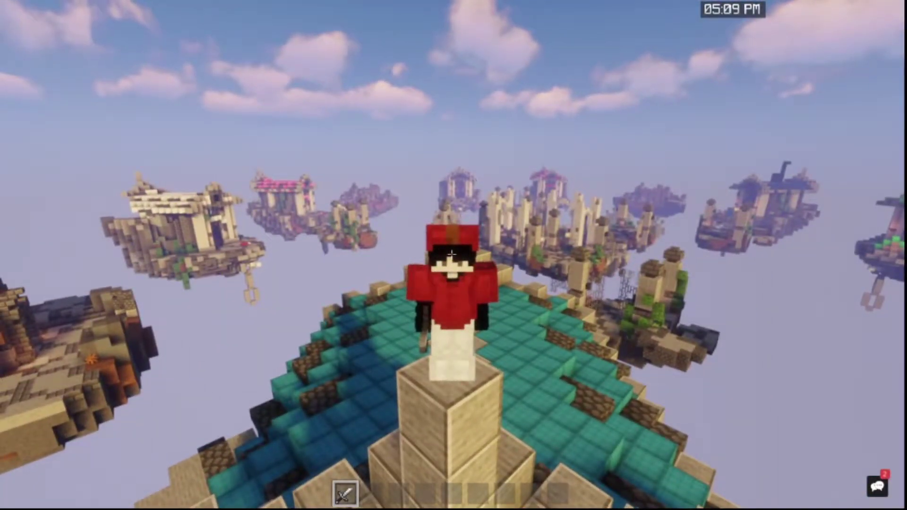
left_click(451, 254)
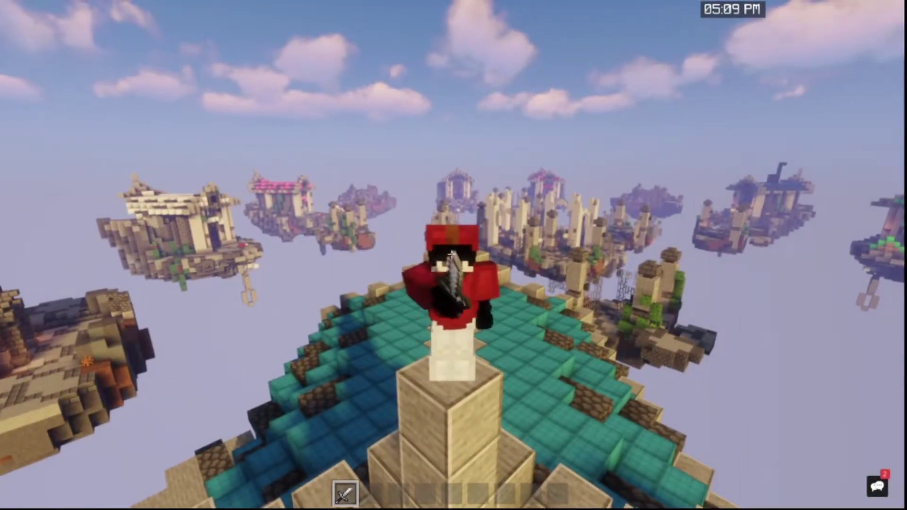
key("F5")
key("F5")
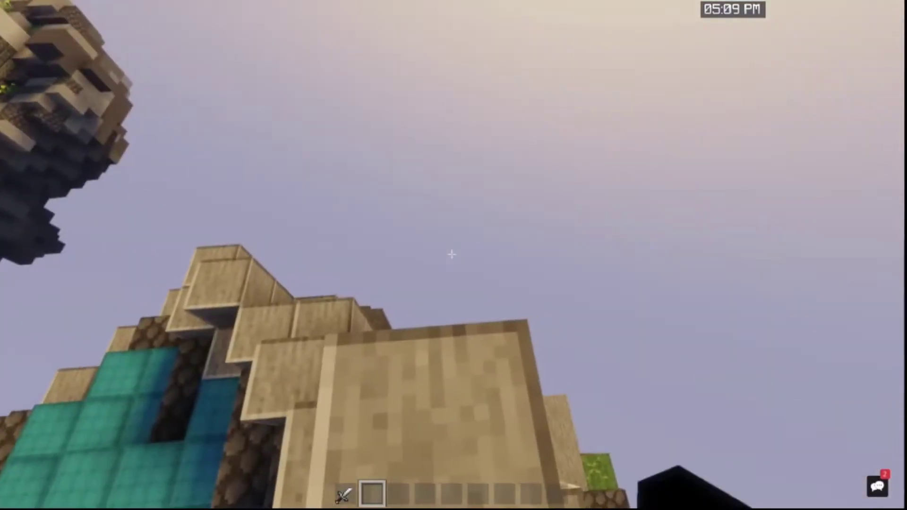
Search the client mods for "re" to check whether the Replay mod is enabled
key("Escape")
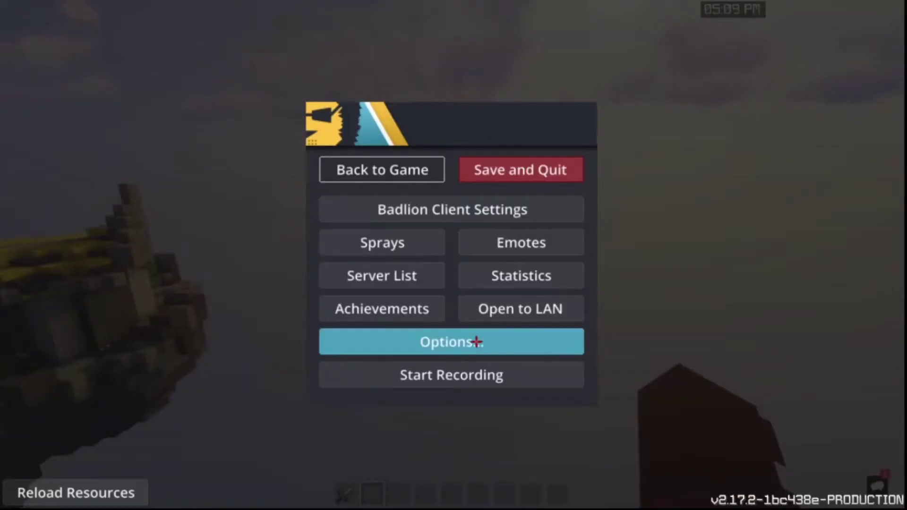
left_click(342, 166)
key("Shift_R")
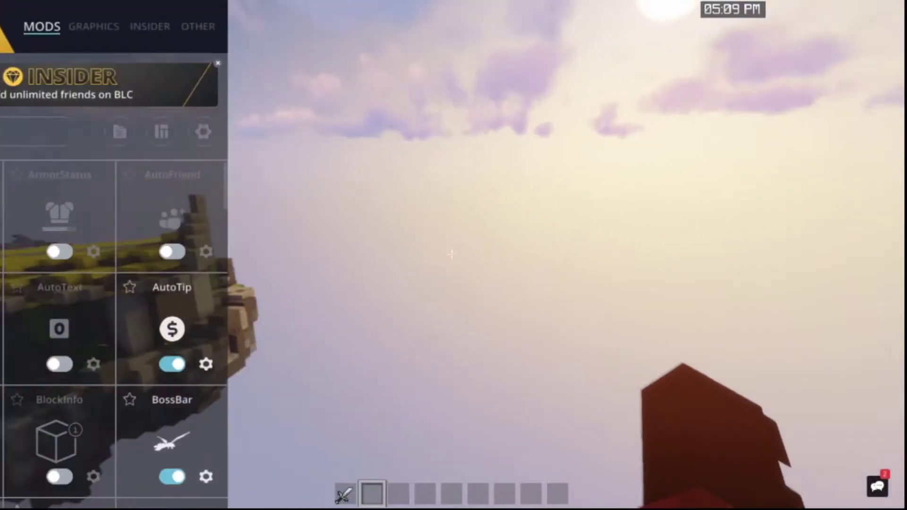
key("Escape")
key("Shift_R")
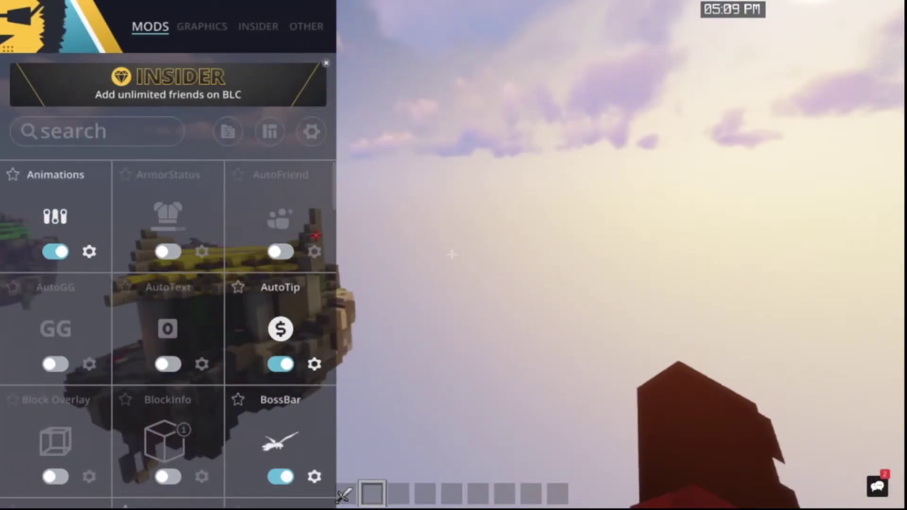
type("re")
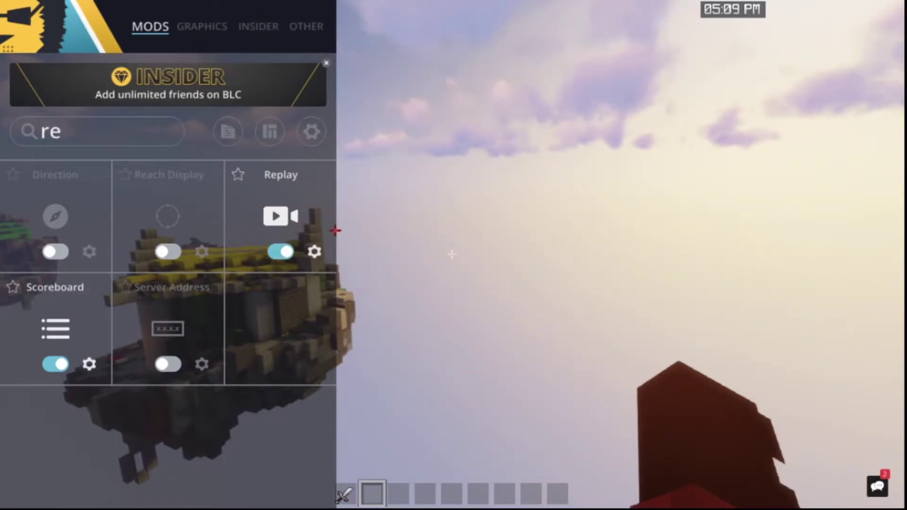
key("Escape")
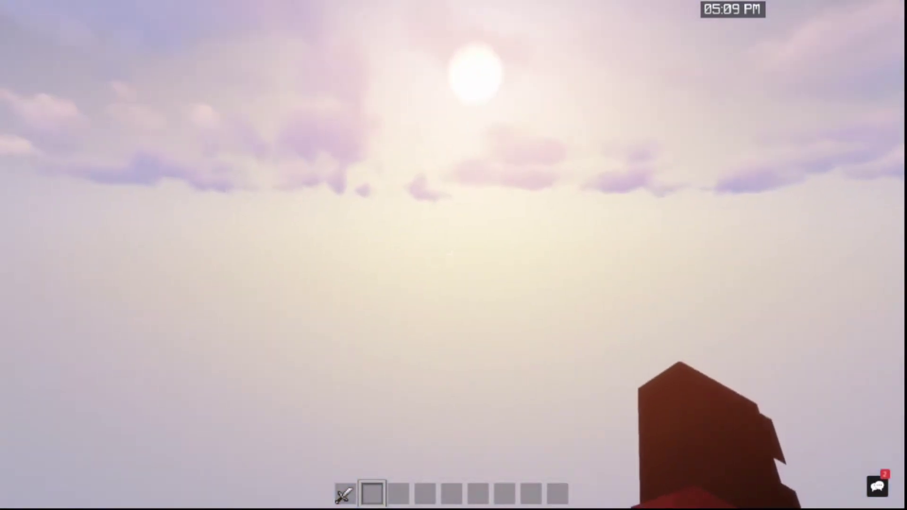
Try to start a replay recording of the current world
key("Escape")
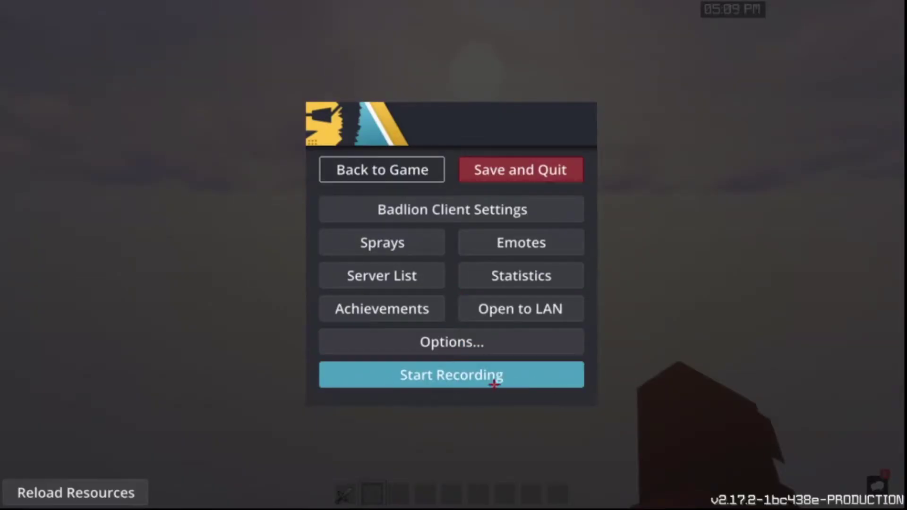
left_click(462, 377)
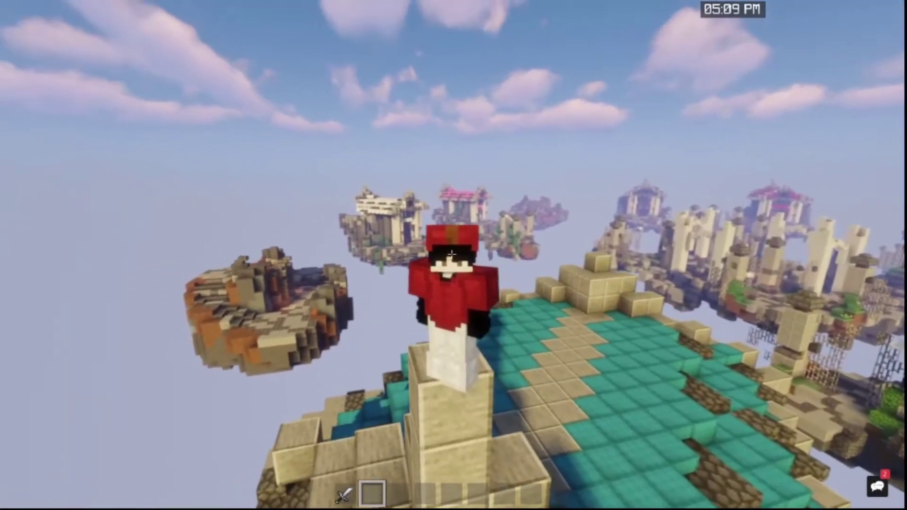
Equip the sword again and inspect the character on the roof pillar from the different camera perspectives
key("F5")
key("1")
key("F5")
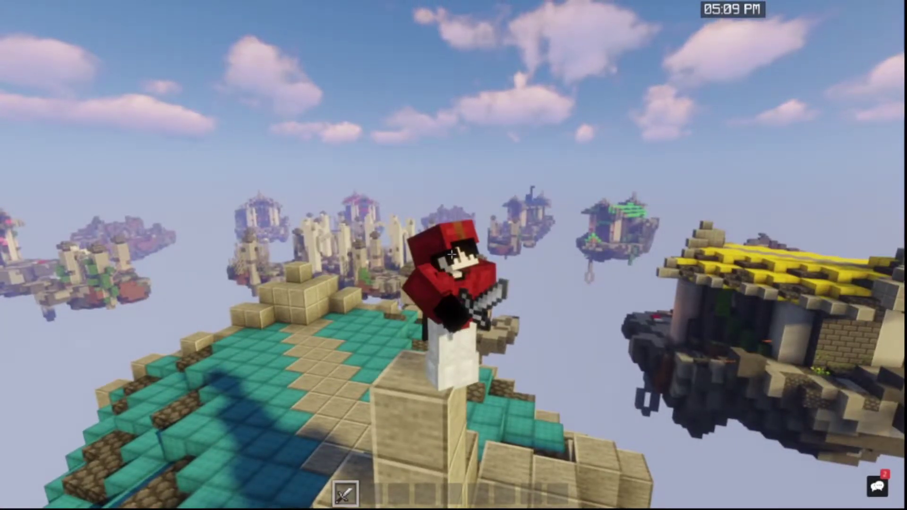
key("F5")
key("F5")
key("F5")
key("F5")
key("Escape")
key("Escape")
key("F5")
key("F5")
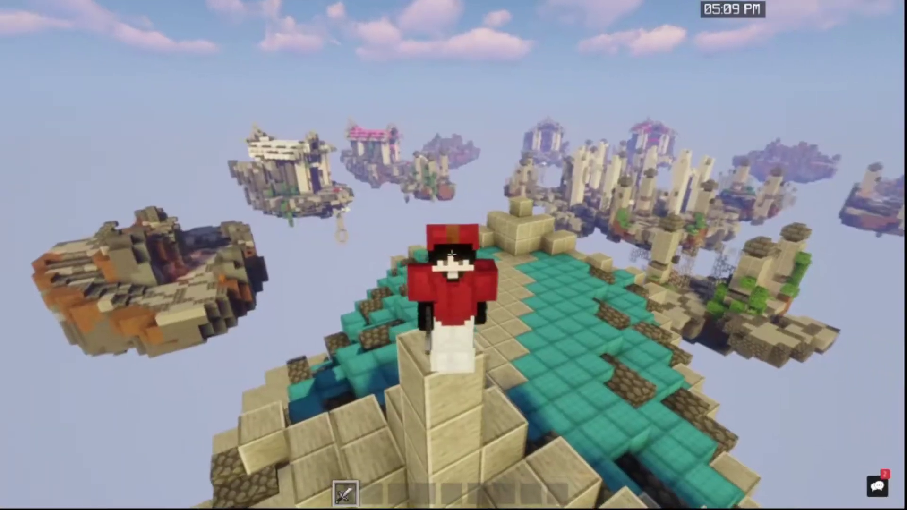
key("F5")
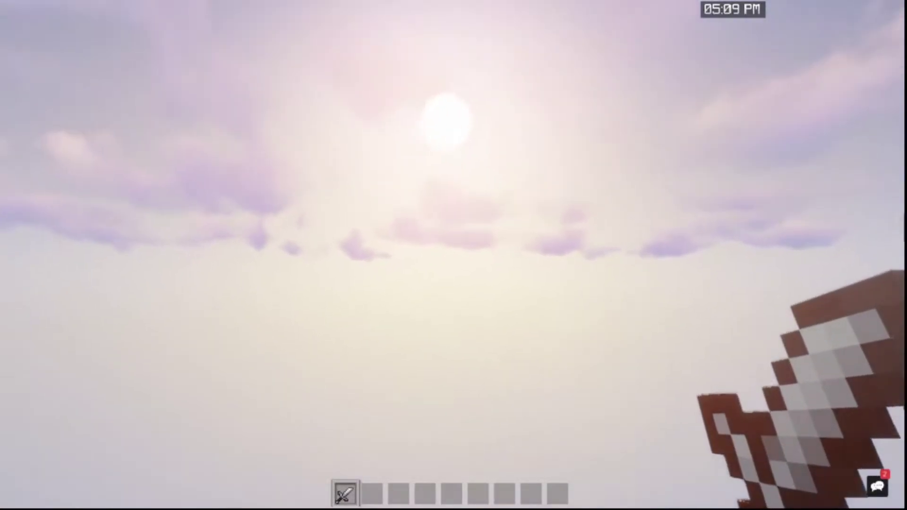
key("F5")
key("F5")
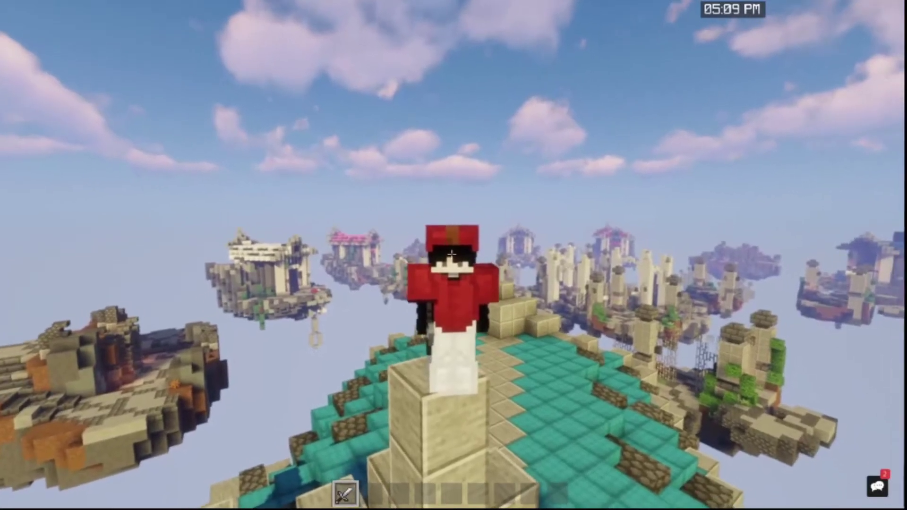
key("F5")
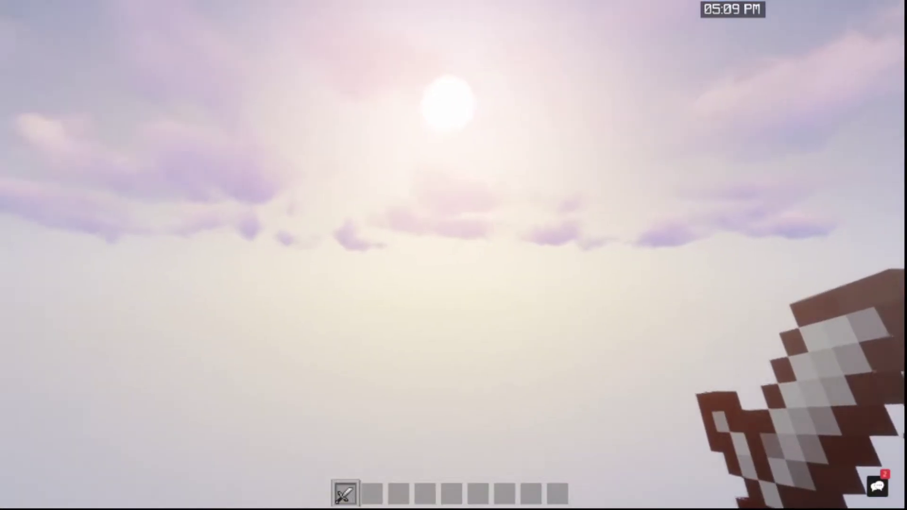
key("F5")
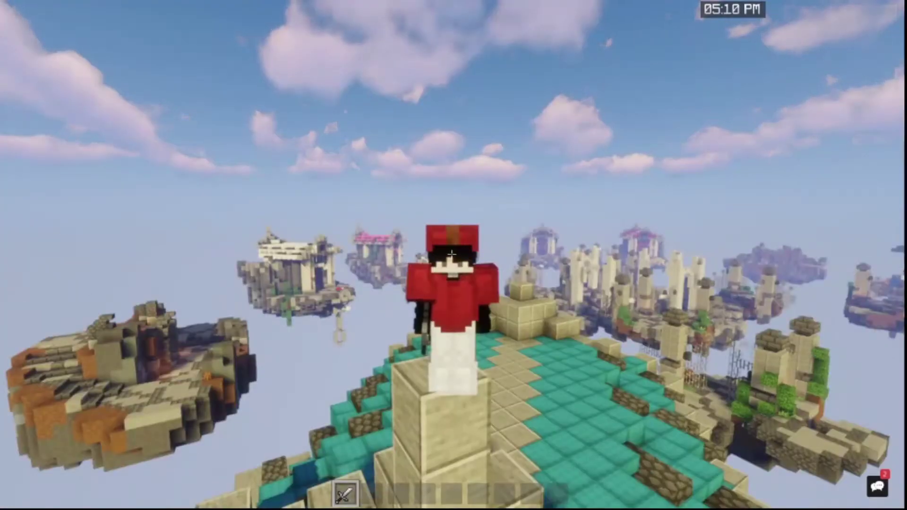
Start a replay recording of the singleplayer world and return to gameplay with the chat closed
key("Escape")
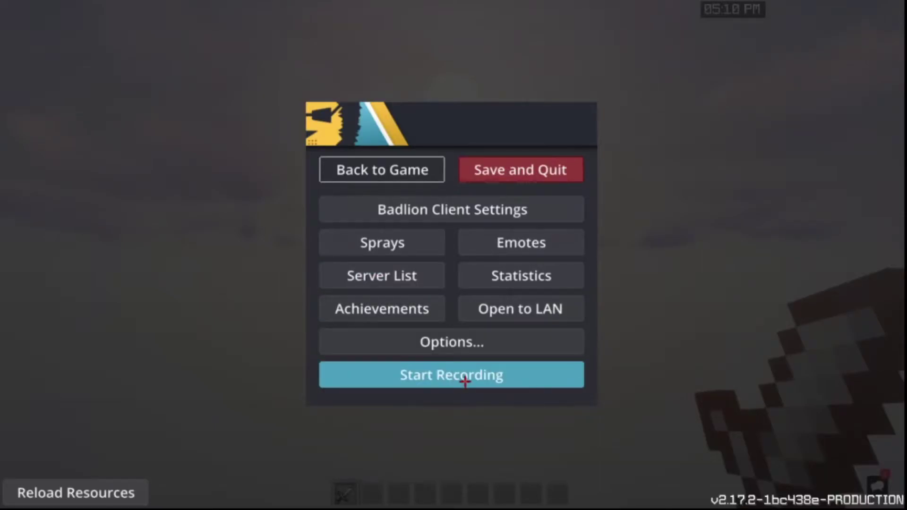
key("Escape")
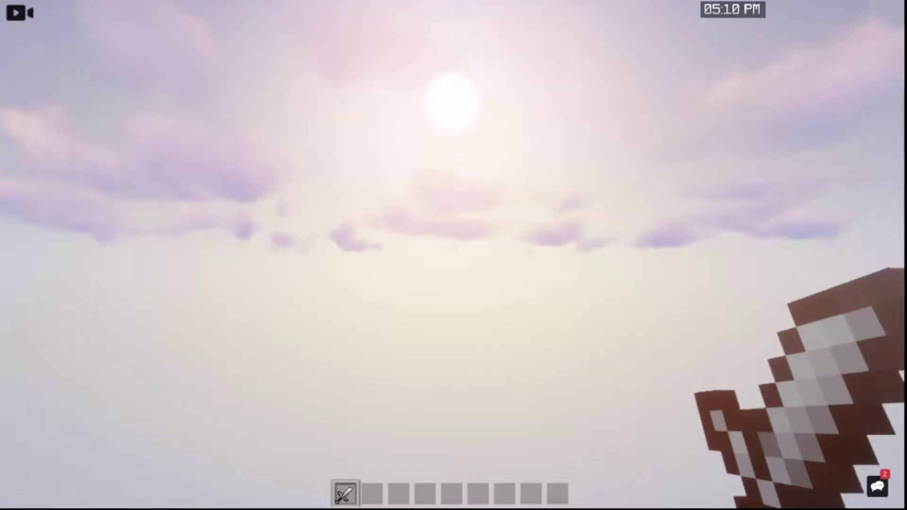
key("t")
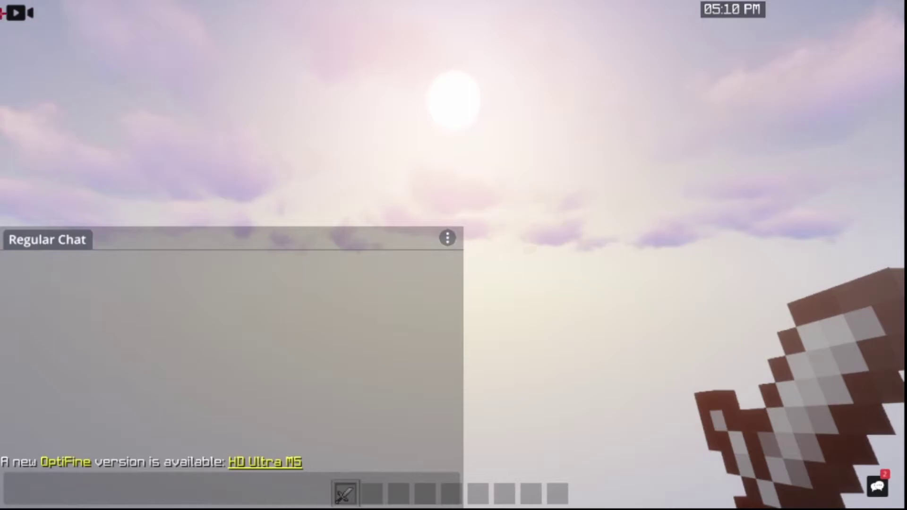
key("Escape")
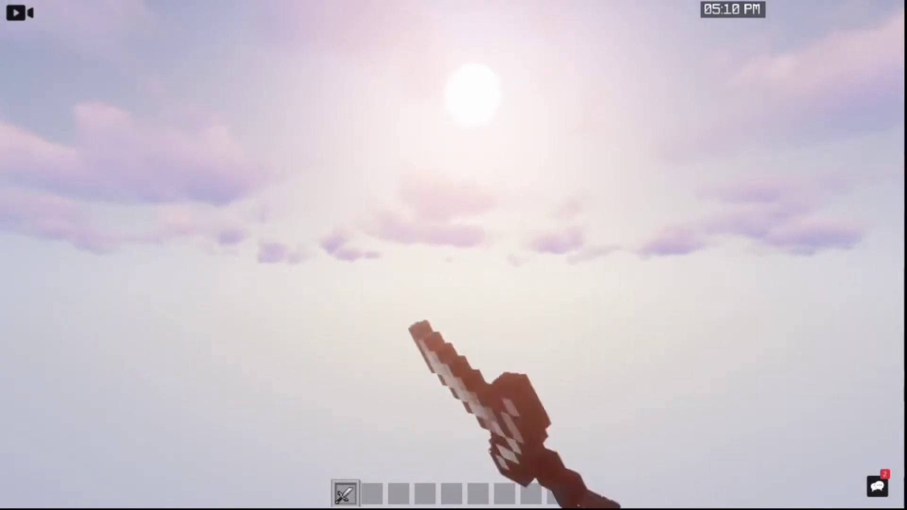
Save and quit the world being recorded, and open the Replay Viewer
key("Escape")
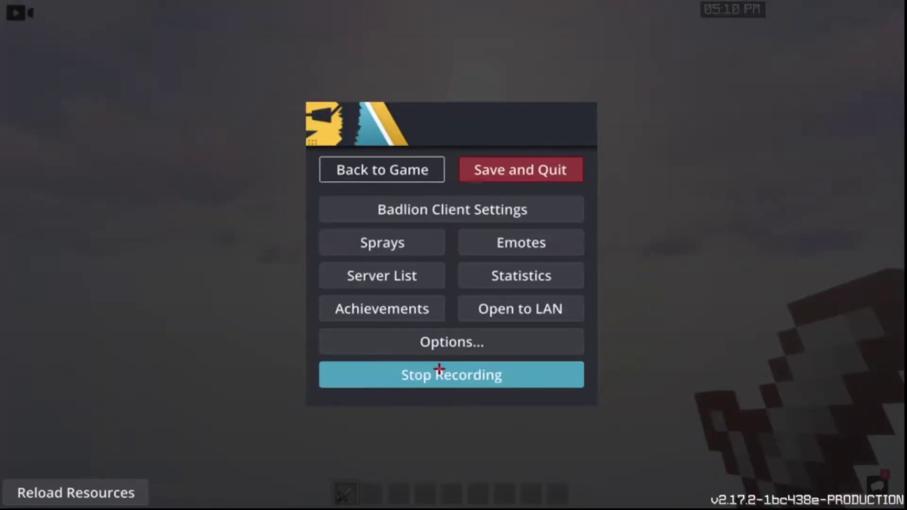
left_click(523, 170)
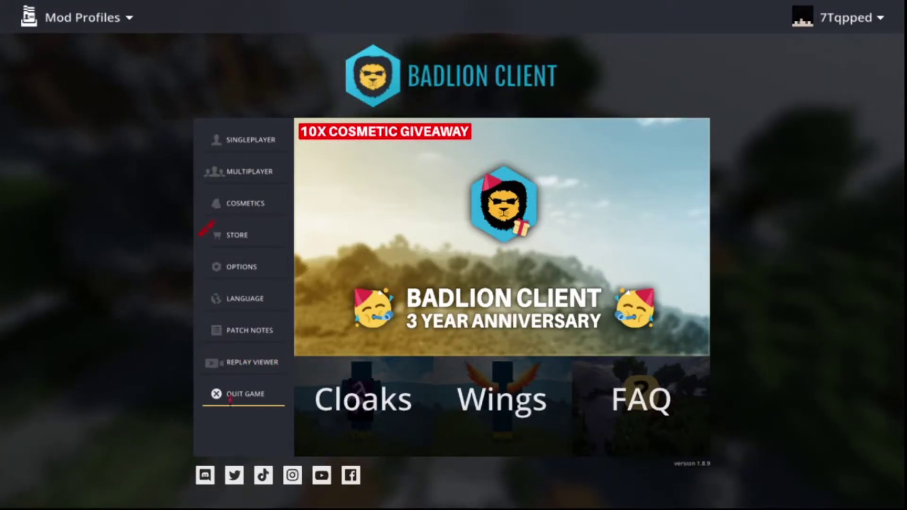
left_click(247, 362)
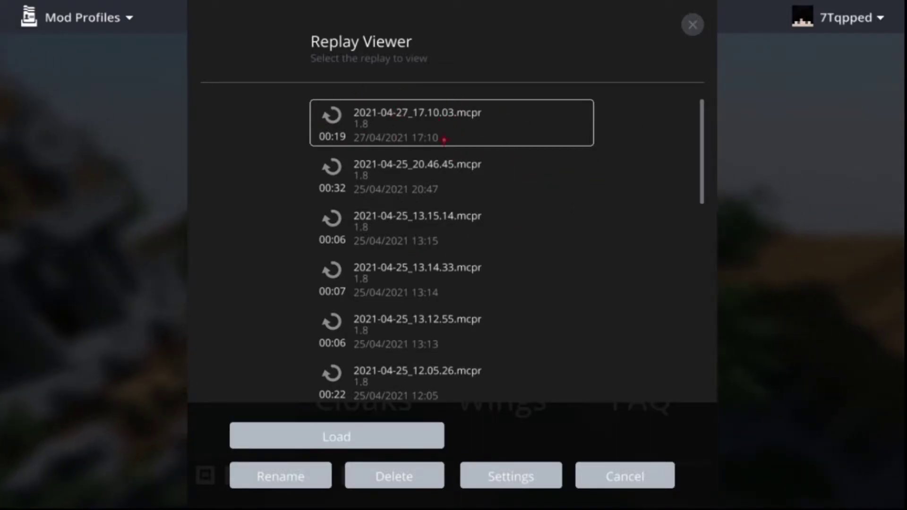
Load the replay 2021-04-27_17.10.03.mcpr from the Replay Viewer
left_click(653, 475)
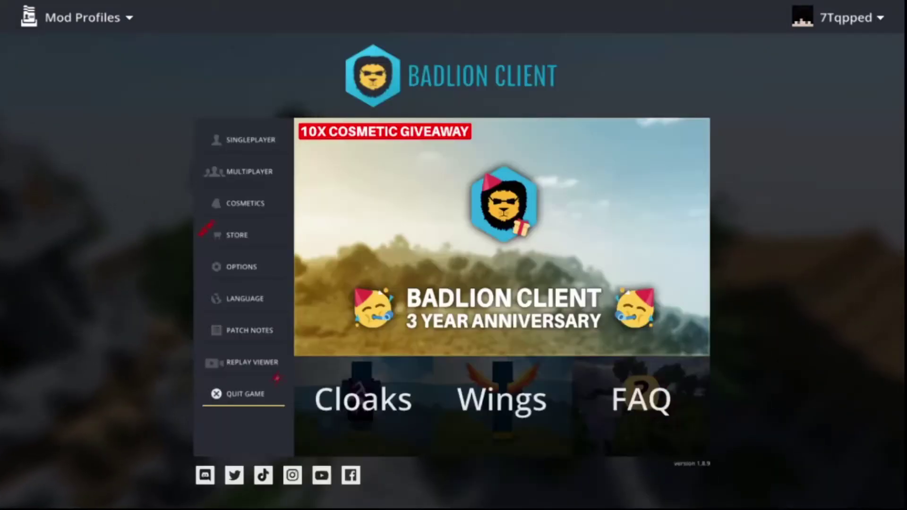
left_click(246, 361)
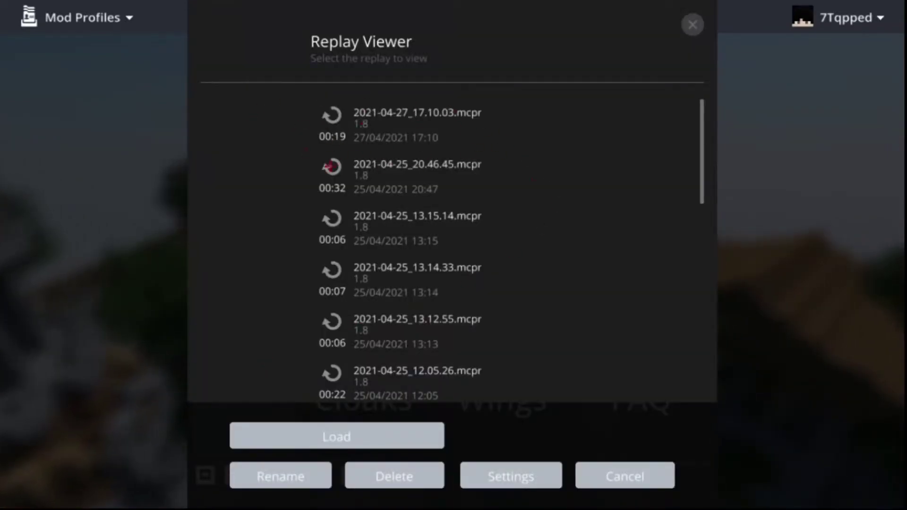
left_click(395, 134)
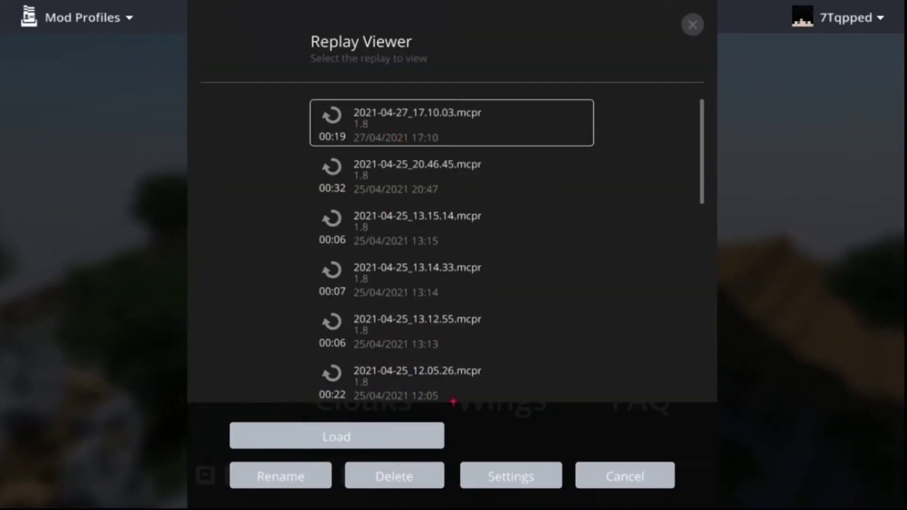
left_click(398, 444)
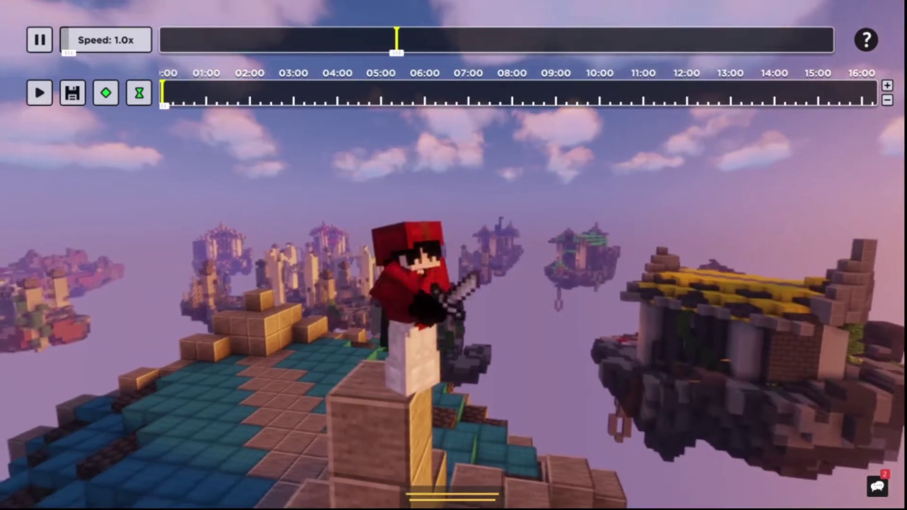
Pause the replay playback at a moment where the character holds the sword raised
left_click(40, 40)
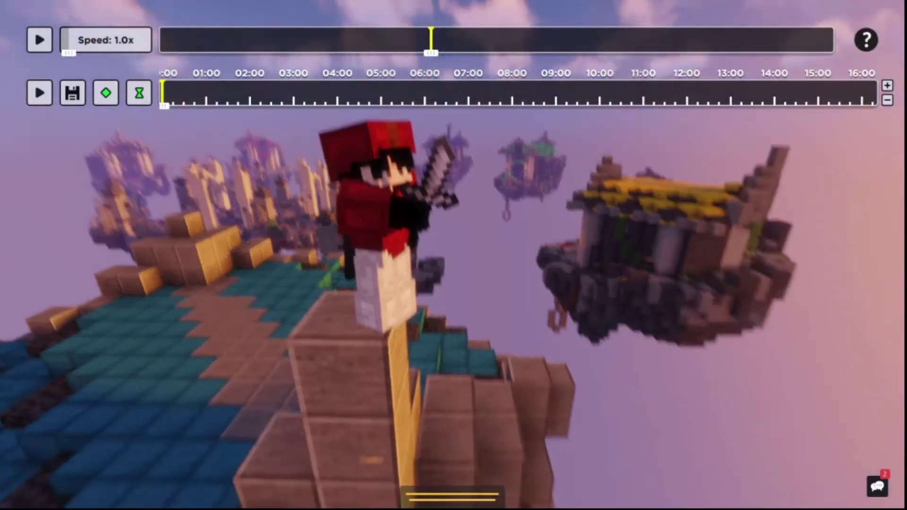
key("Escape")
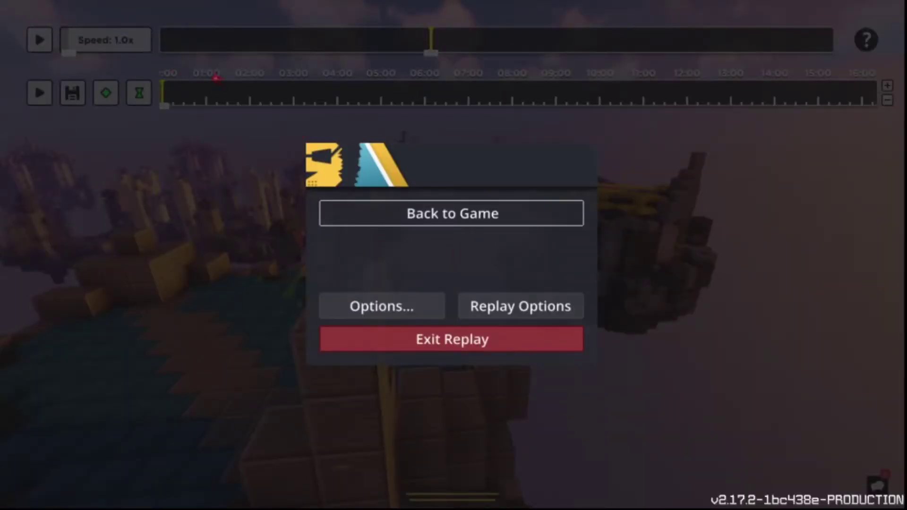
key("Escape")
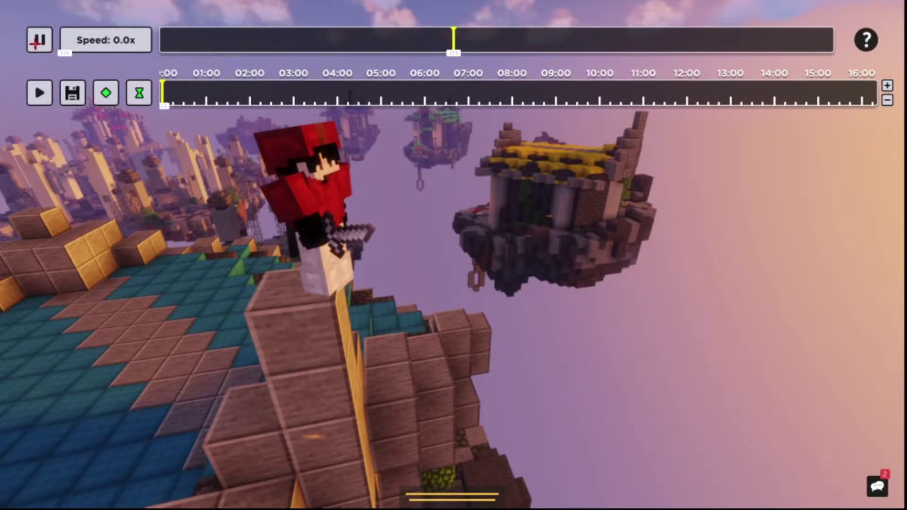
left_click(38, 40)
left_click(38, 41)
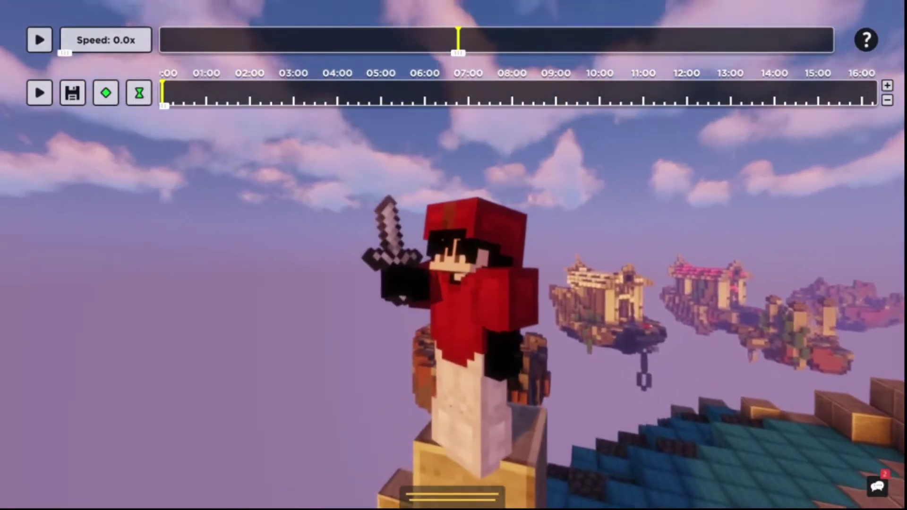
Fly the replay camera around to the character's front and close in on the upper body and sword
key("a")
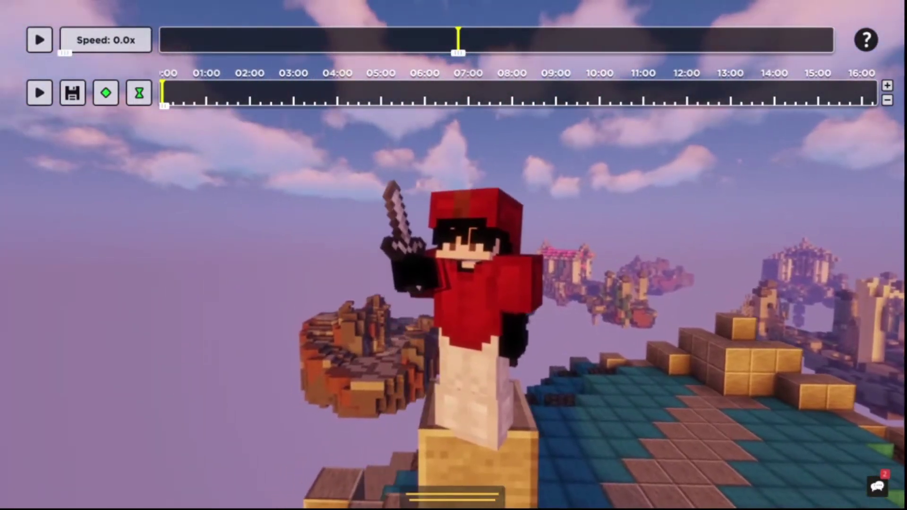
key("d")
key("w")
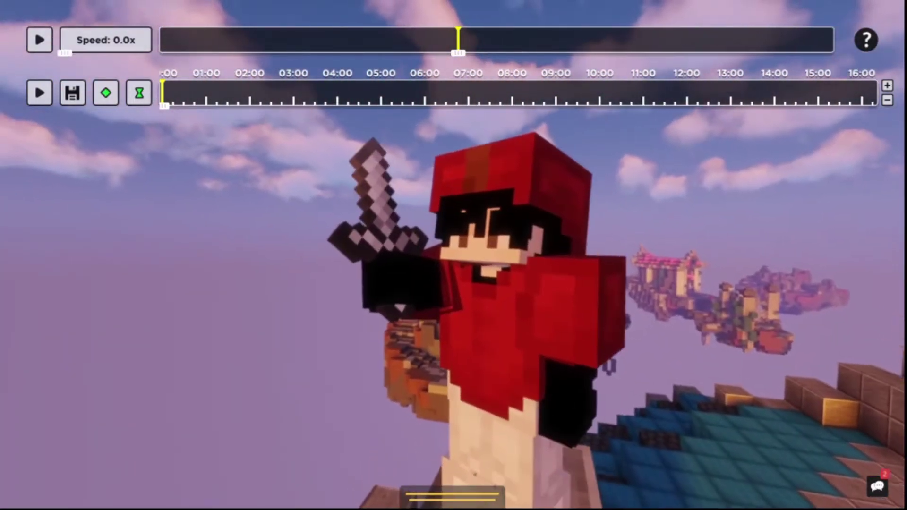
key("a")
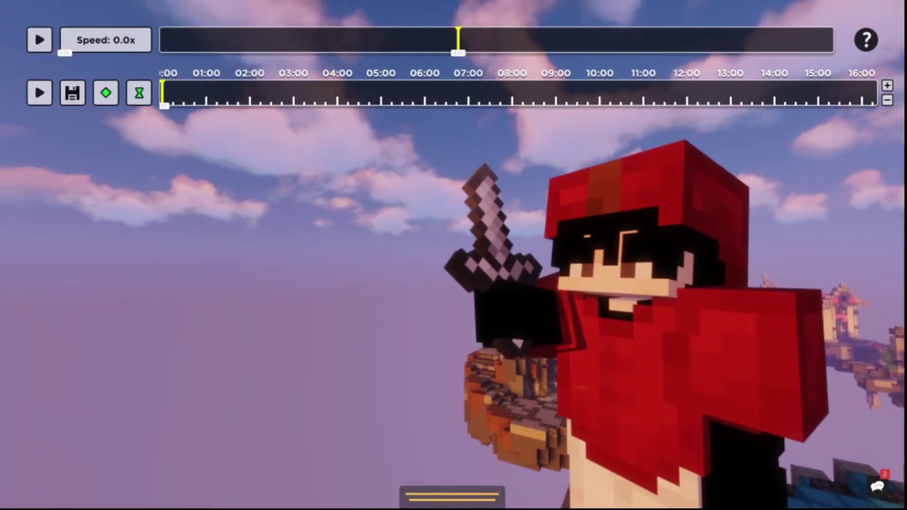
Tilt the camera into a low angled shot looking up at the character, and hide the replay interface for a screenshot
key("j")
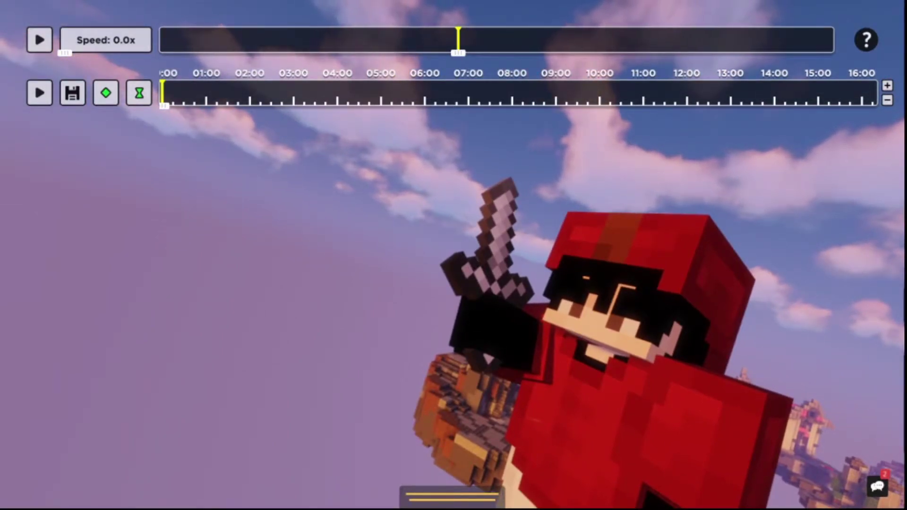
key("l")
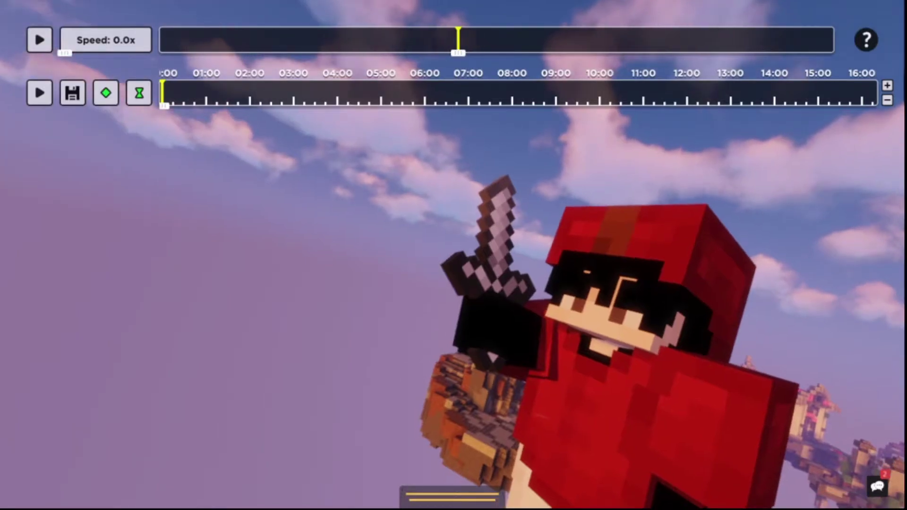
key("j")
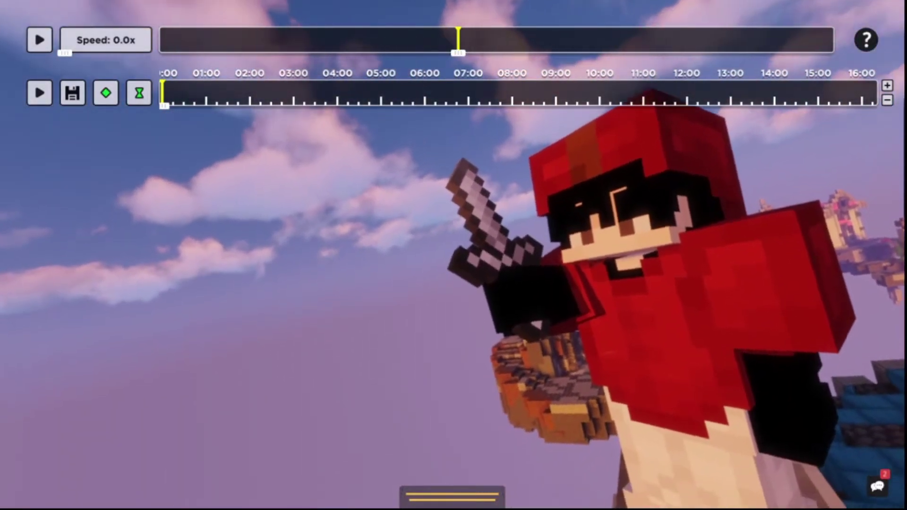
key("k")
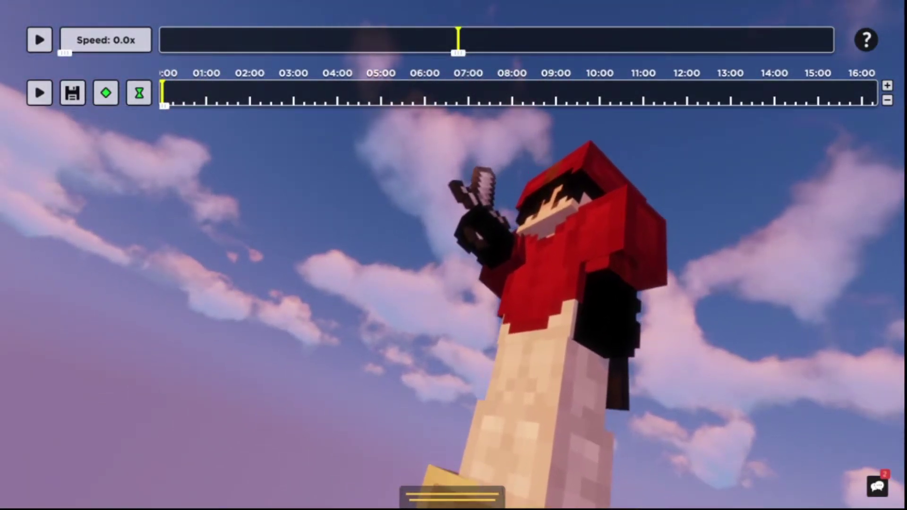
key("F1")
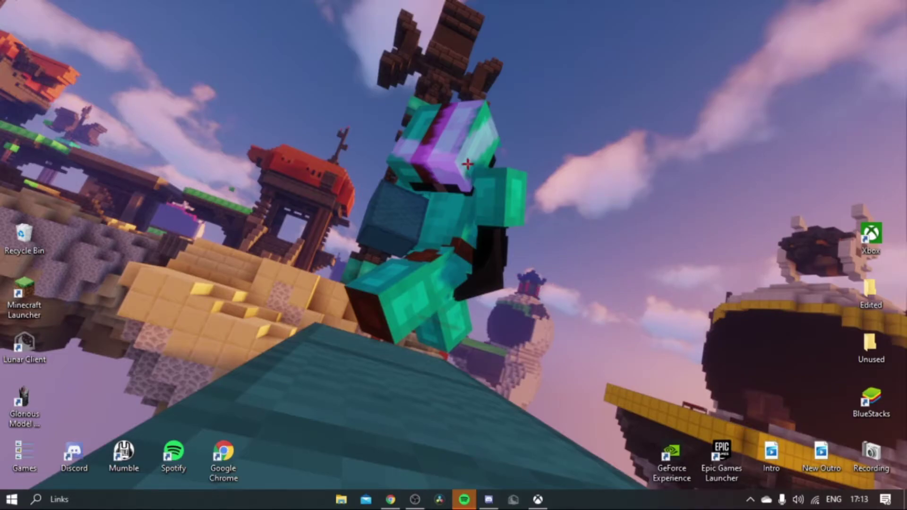
Open the Roaming application data folder by running %appdata%
key("super+r")
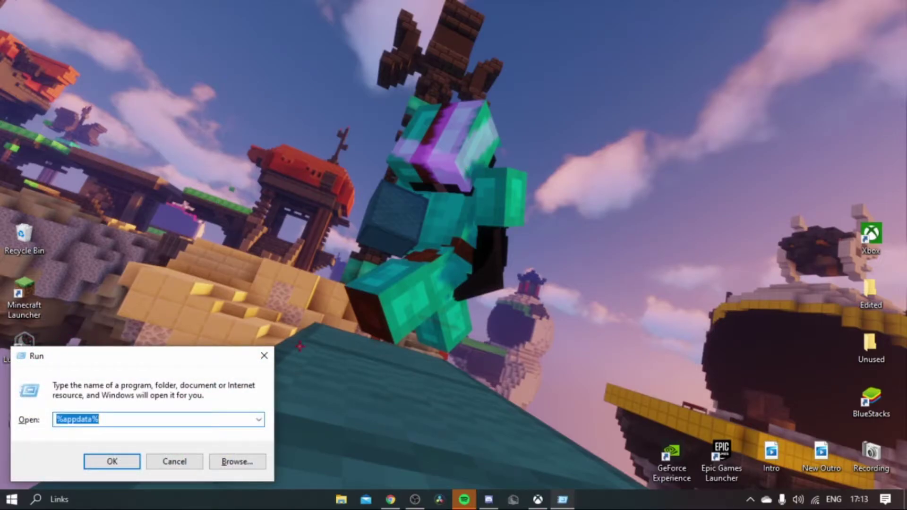
key("BackSpace")
type("%appda")
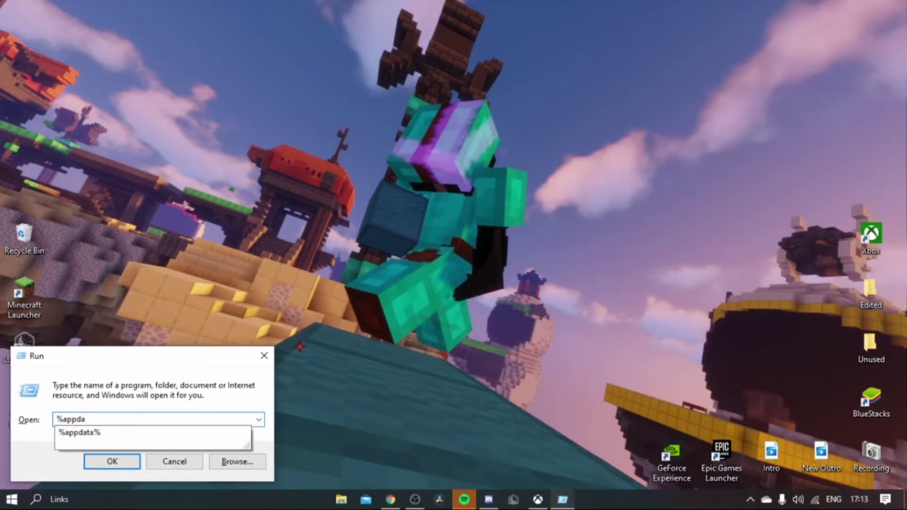
type("ta%")
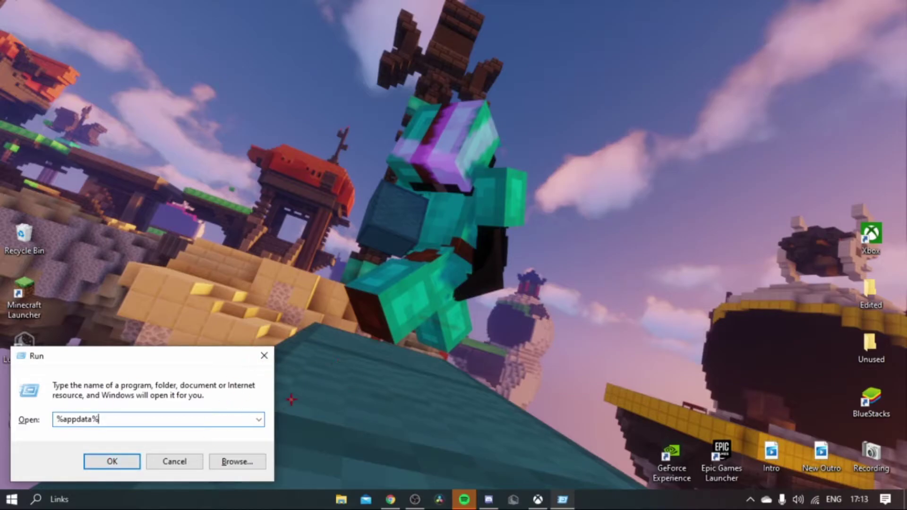
key("Return")
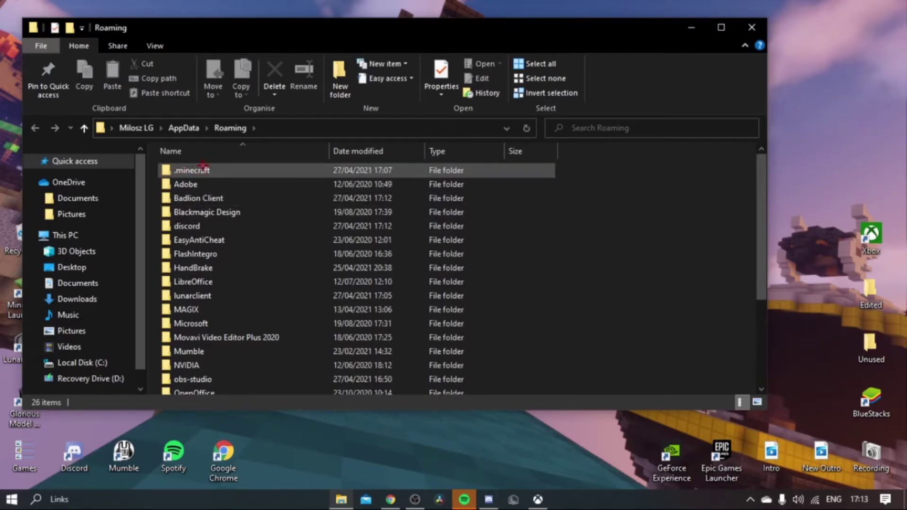
Open the screenshots folder inside the .minecraft folder
scroll(214, 202, "down", 4)
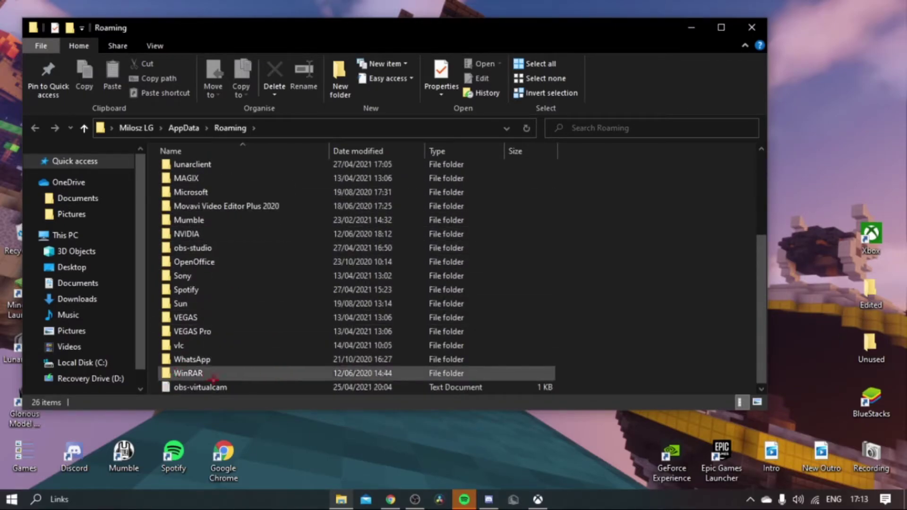
scroll(322, 324, "up", 4)
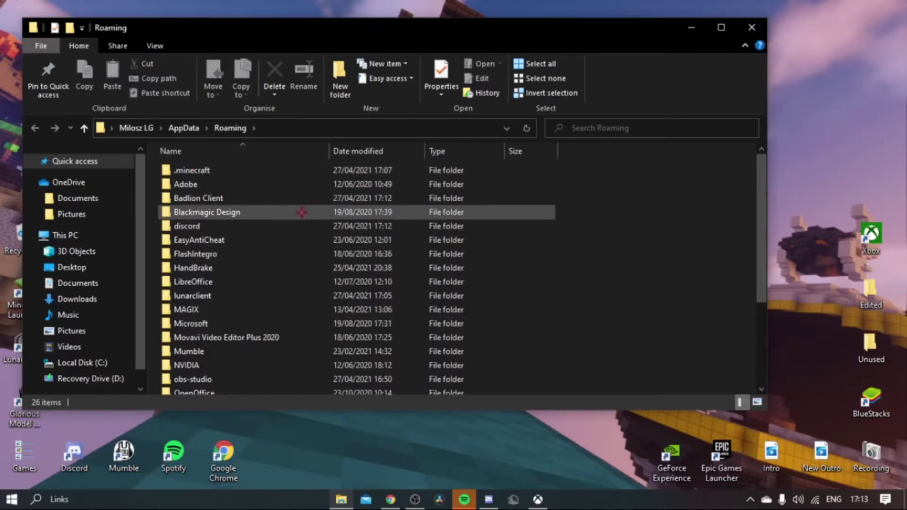
scroll(265, 283, "down", 3)
scroll(242, 330, "up", 3)
double_click(208, 171)
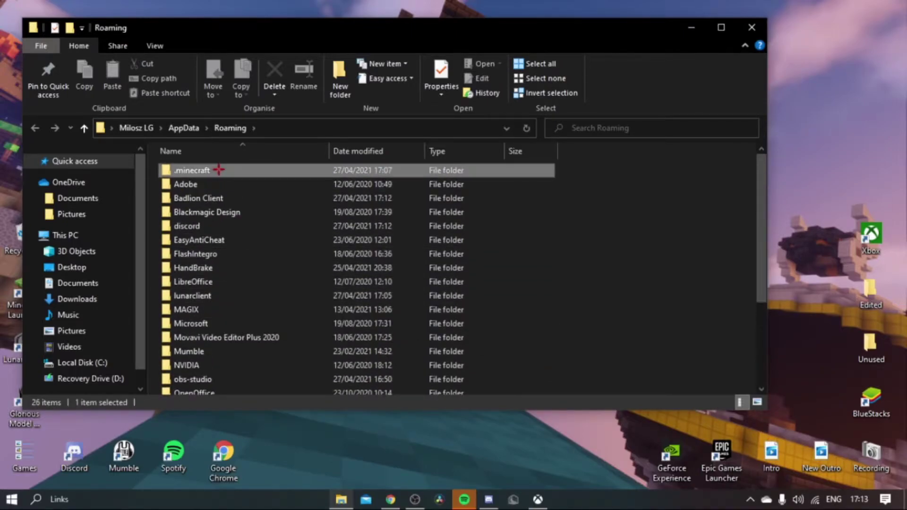
scroll(235, 245, "down", 1)
scroll(235, 246, "down", 3)
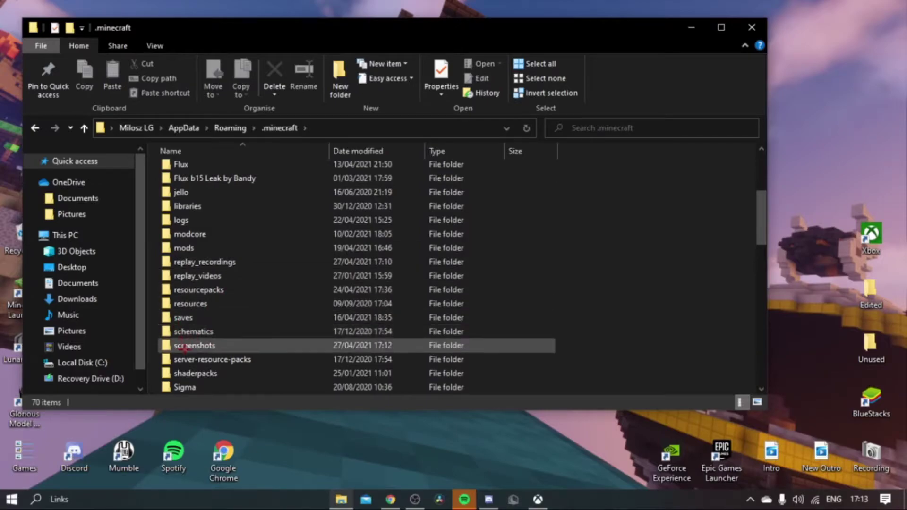
double_click(188, 346)
View the newest screenshot, 2021-04-27_17.12.31, and close the photo viewer
scroll(411, 293, "down", 5)
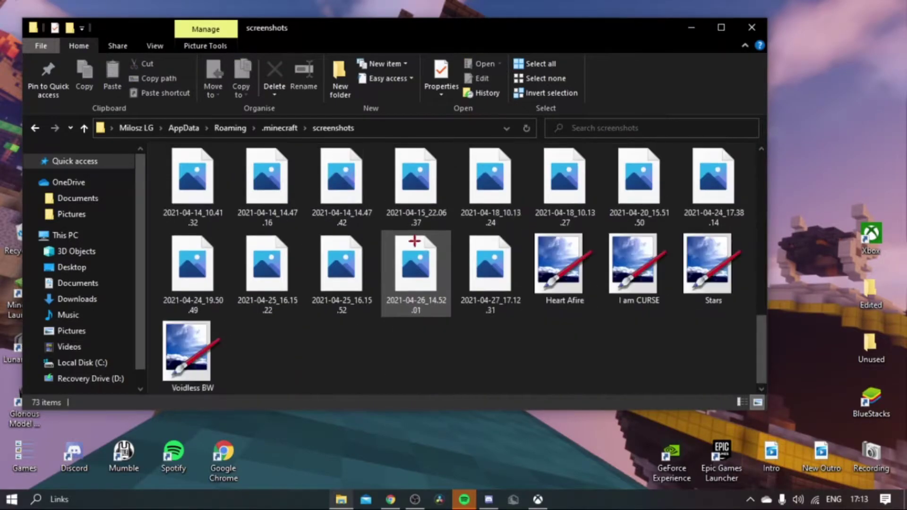
scroll(423, 255, "down", 5)
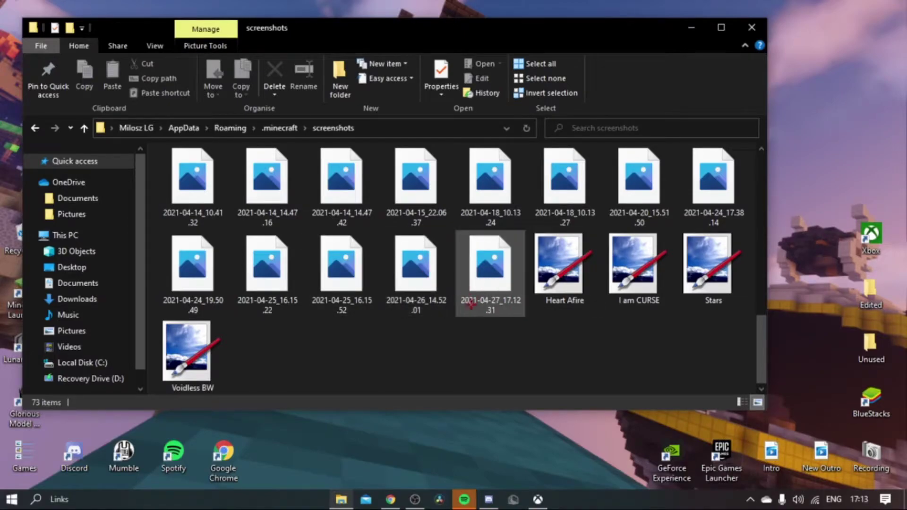
double_click(485, 284)
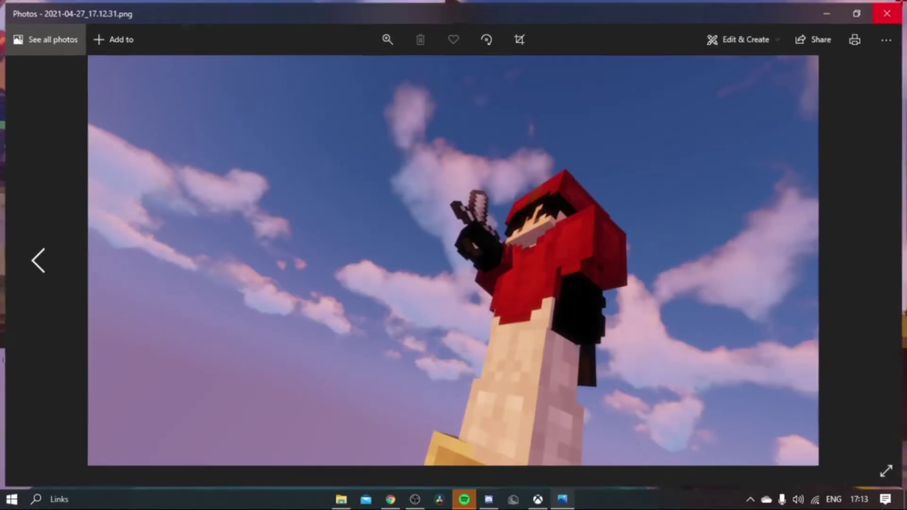
left_click(891, 10)
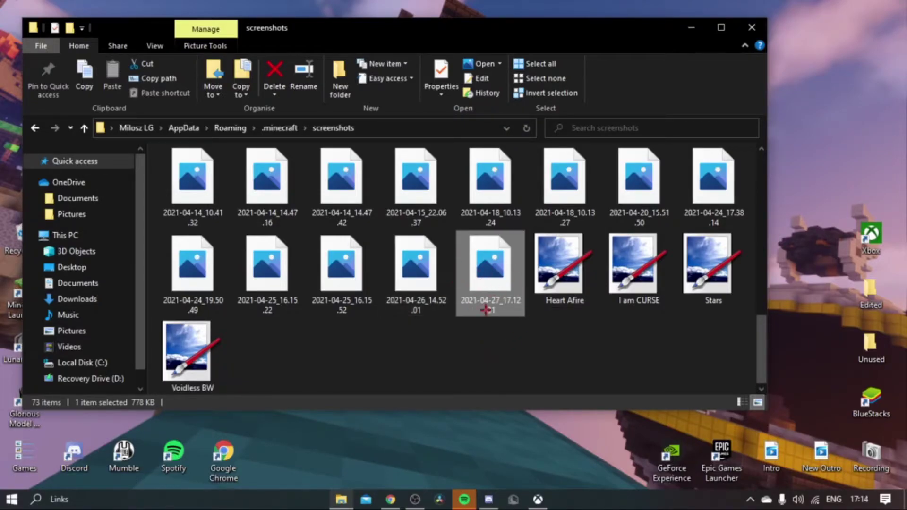
Open the screenshot 2021-04-27_17.12.31 in paint.net and move the Layers and Colors windows away from the image
right_click(470, 288)
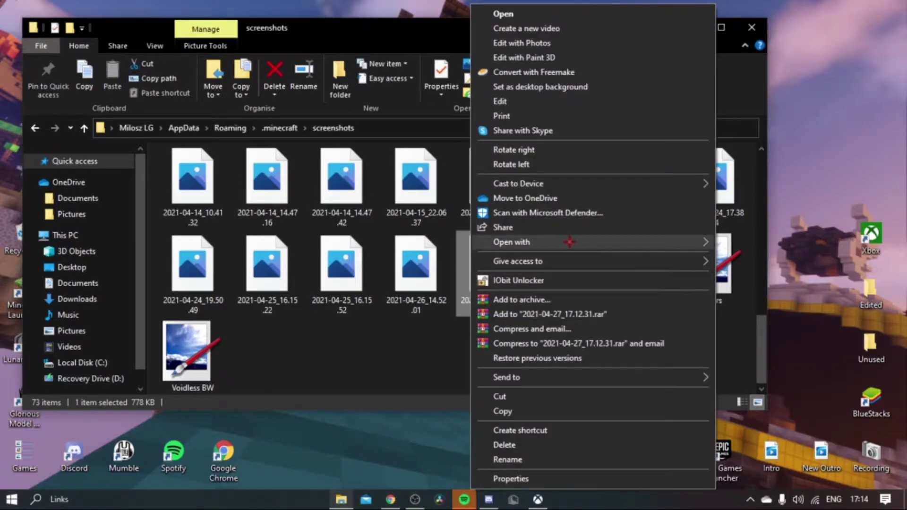
left_click(745, 136)
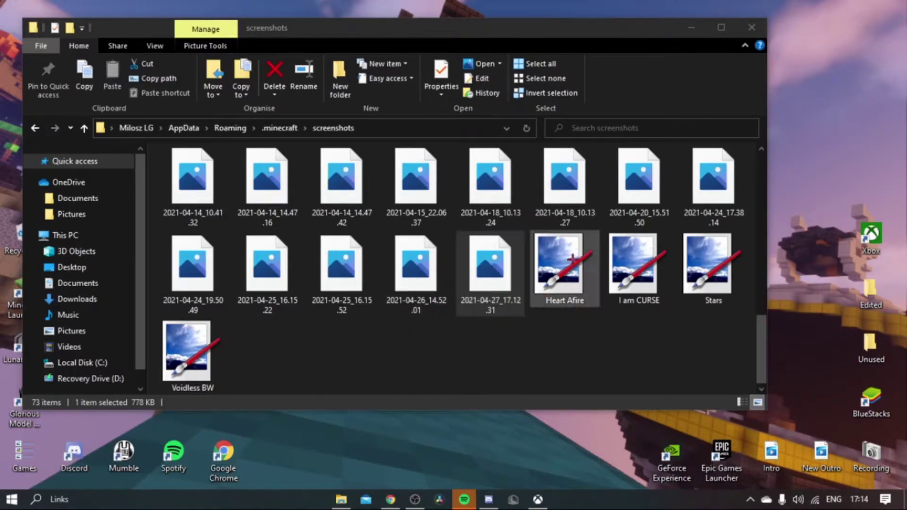
right_click(485, 280)
mouse_move(564, 243)
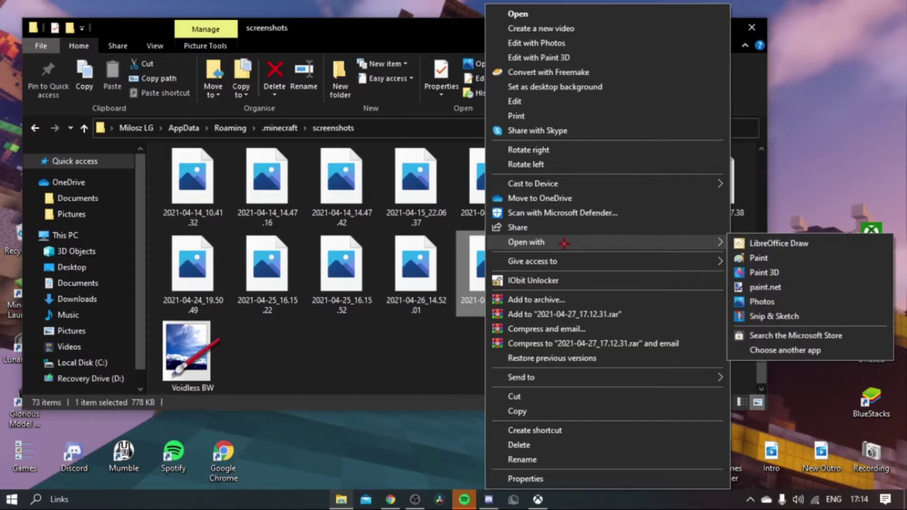
left_click(741, 289)
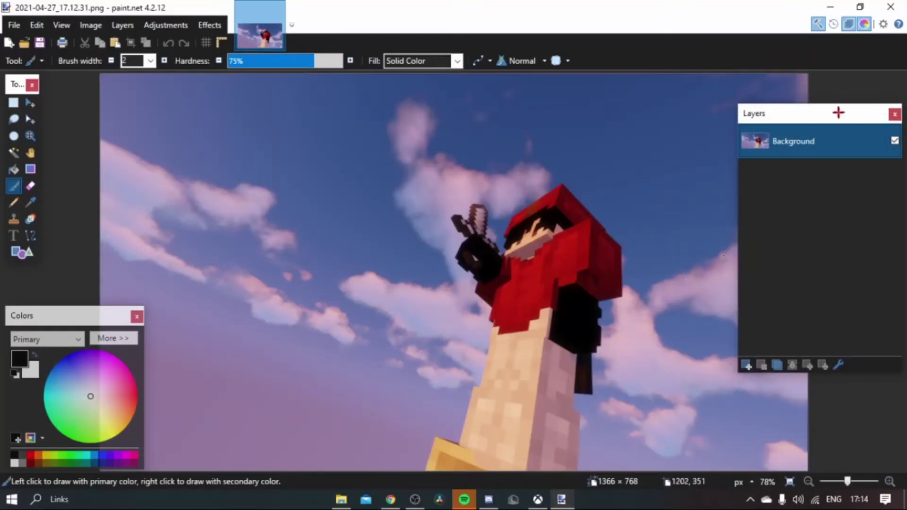
left_click_drag(836, 112, 903, 100)
left_click_drag(87, 310, 42, 297)
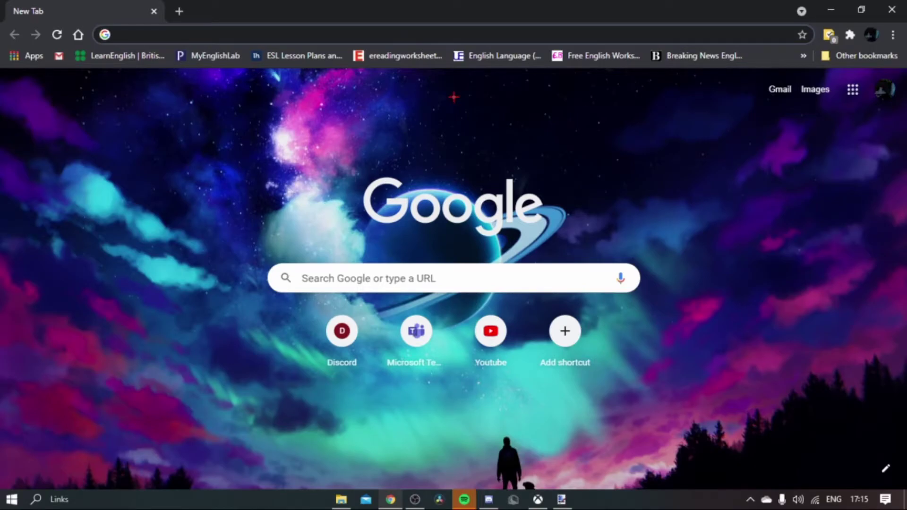
Search the web for flamingtext and open the Flaming Text website
type("flaming")
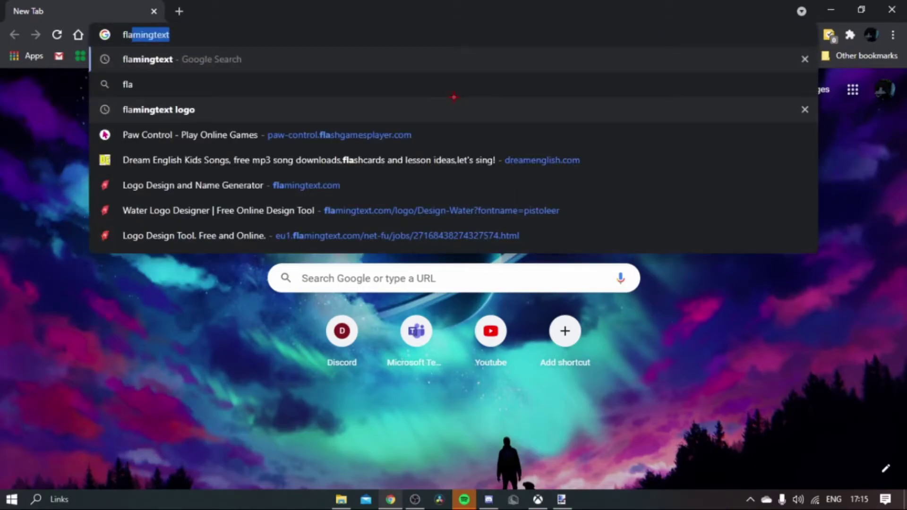
type("text")
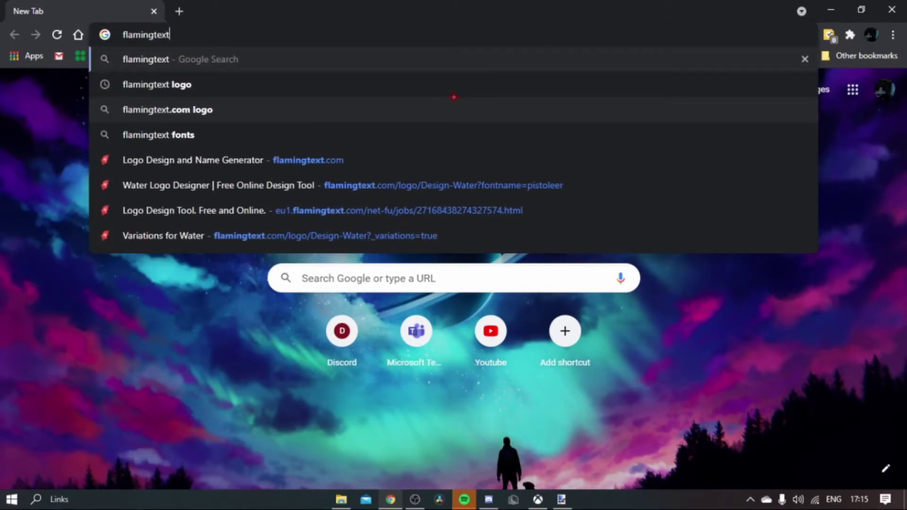
key("Return")
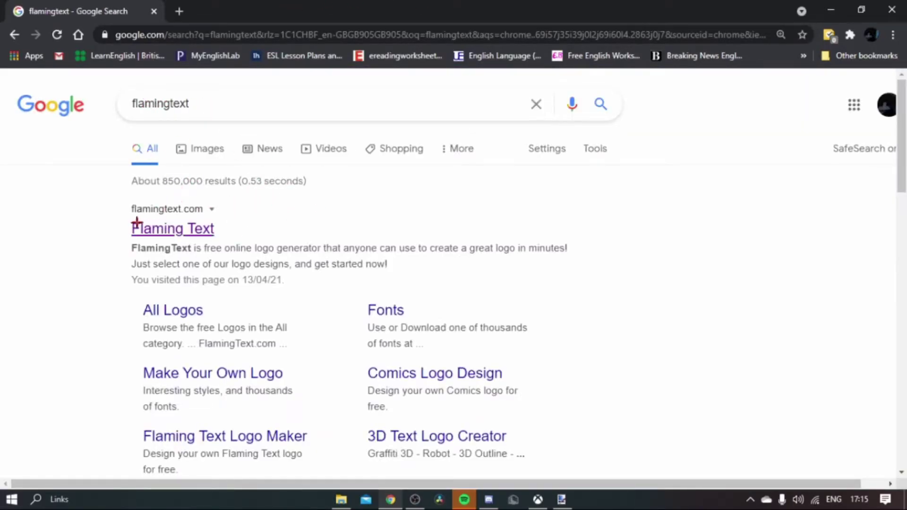
left_click(179, 231)
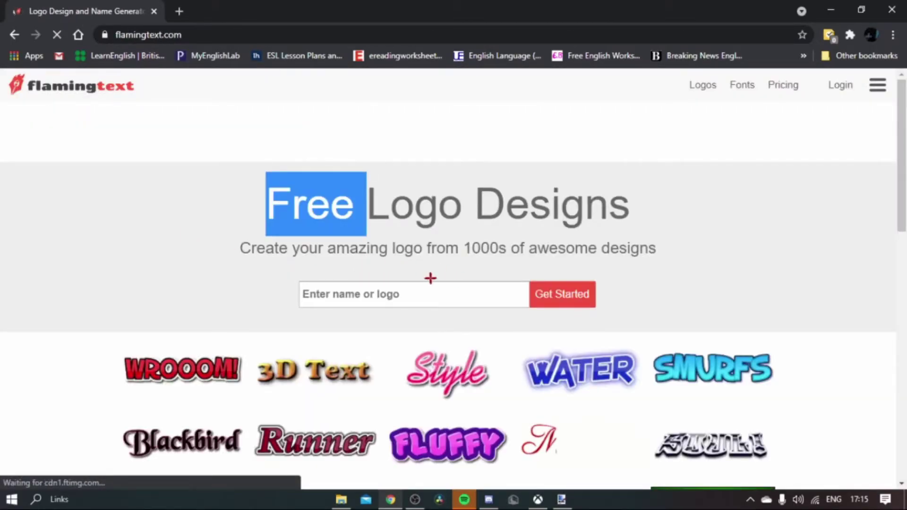
Choose the red WROOOM! comics design from the free logo designs and open it for editing
scroll(353, 279, "down", 5)
scroll(378, 231, "down", 5)
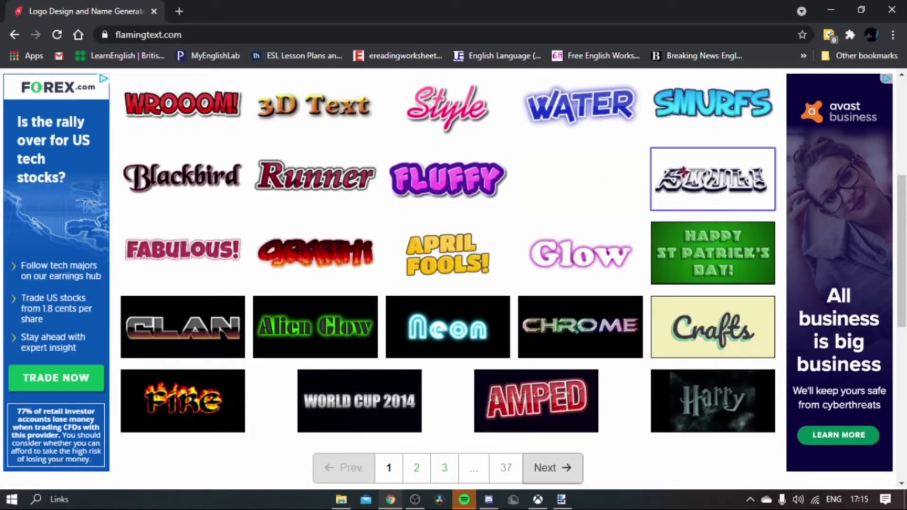
scroll(569, 265, "up", 1)
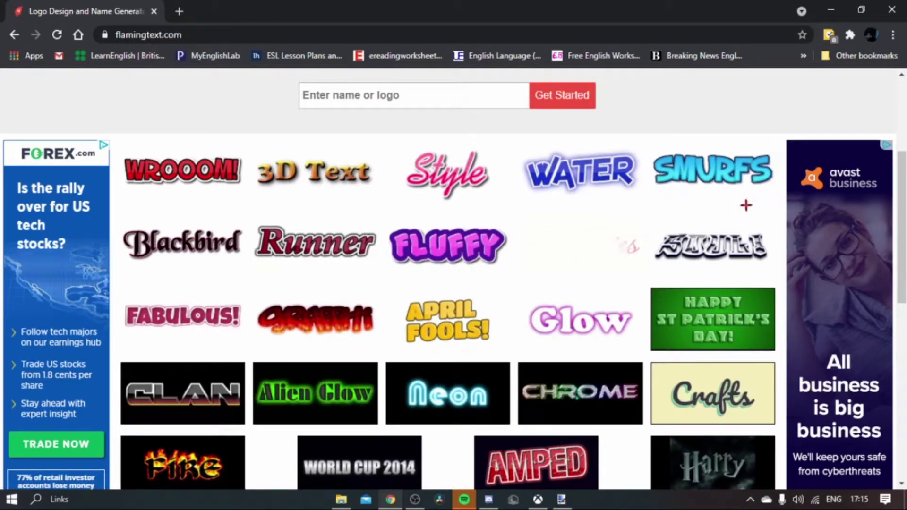
scroll(339, 327, "down", 4)
scroll(338, 328, "up", 8)
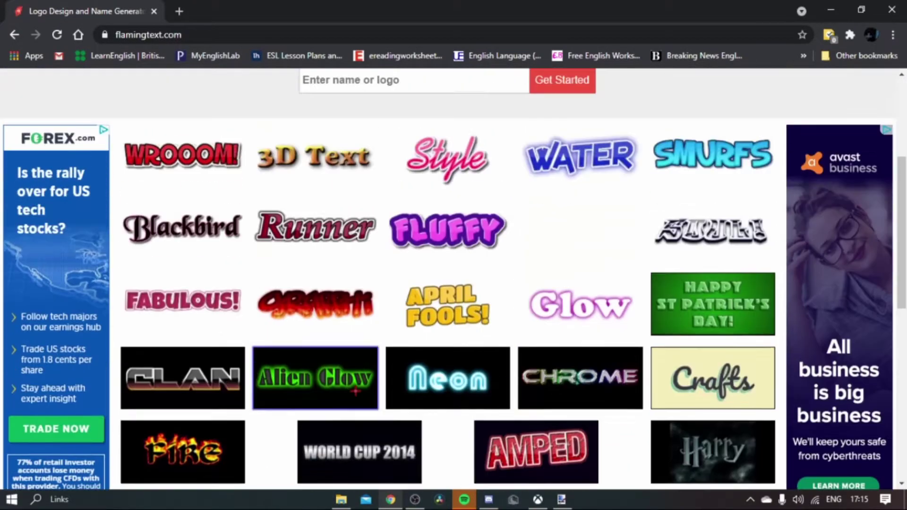
scroll(315, 307, "down", 1)
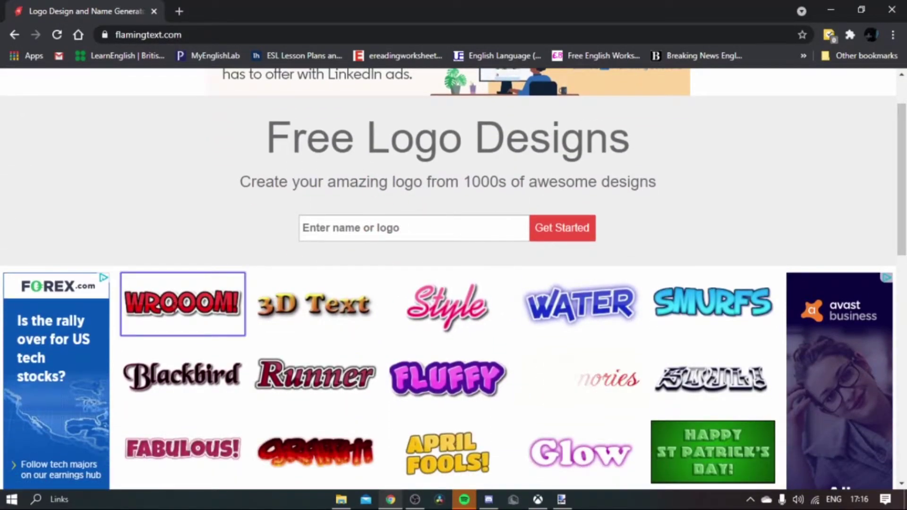
left_click(183, 303)
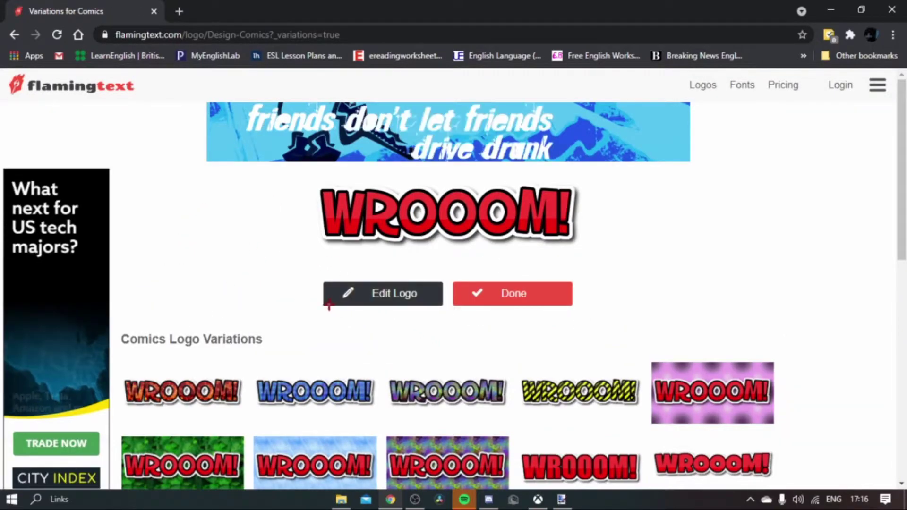
scroll(318, 371, "down", 3)
scroll(301, 354, "up", 3)
left_click(410, 293)
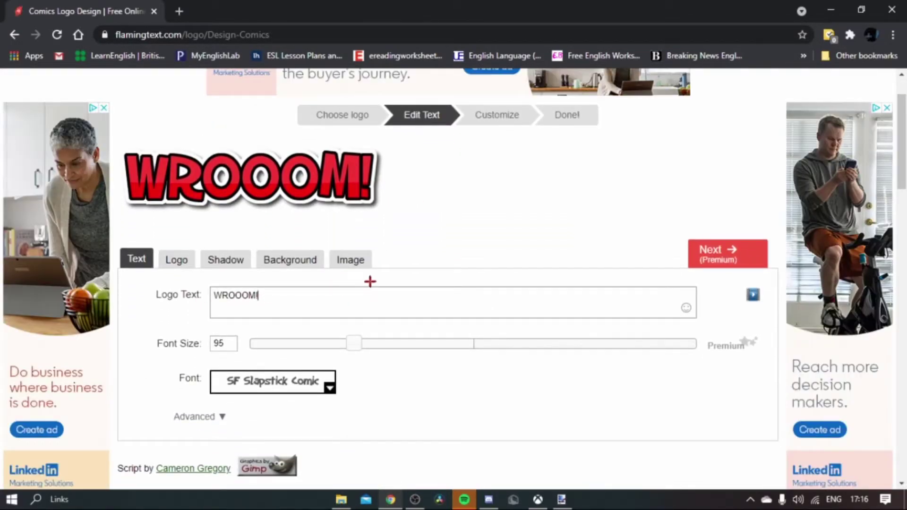
Replace the logo text with HOW TO
key("ctrl+a")
key("BackSpace")
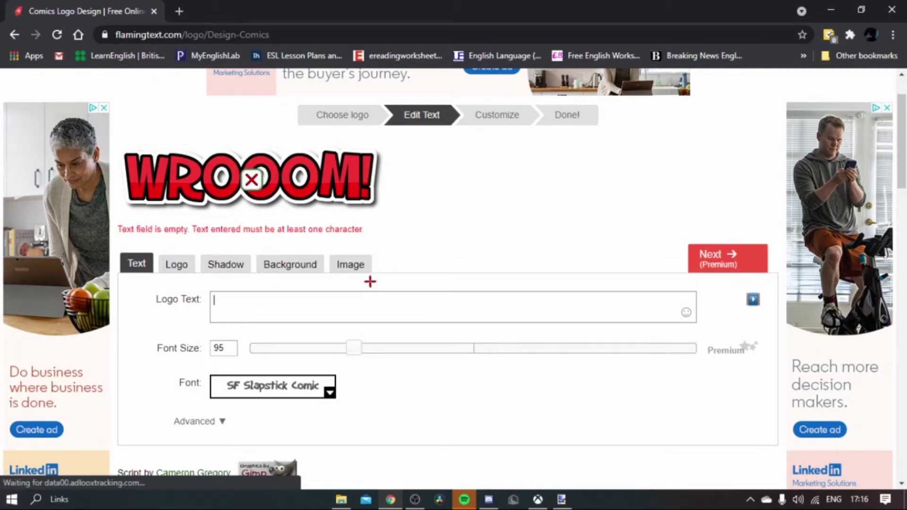
type("HOW TO")
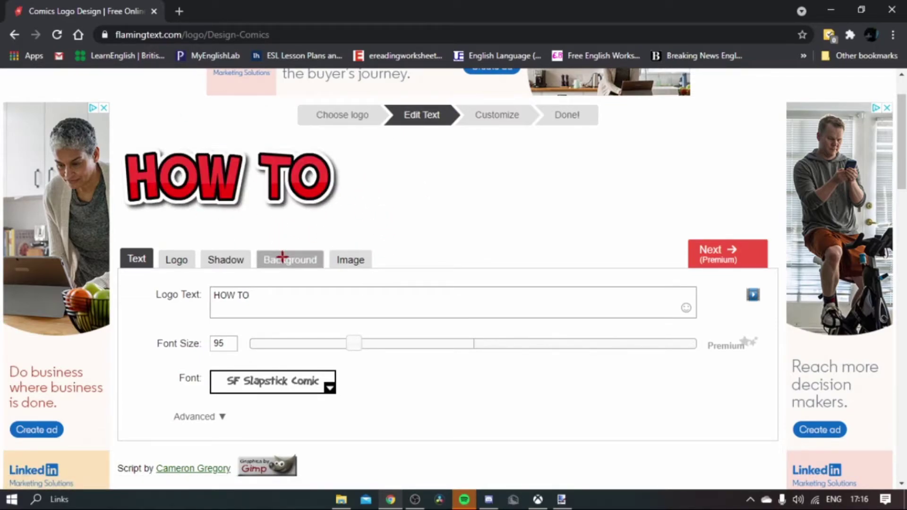
scroll(299, 198, "up", 1)
scroll(298, 205, "down", 1)
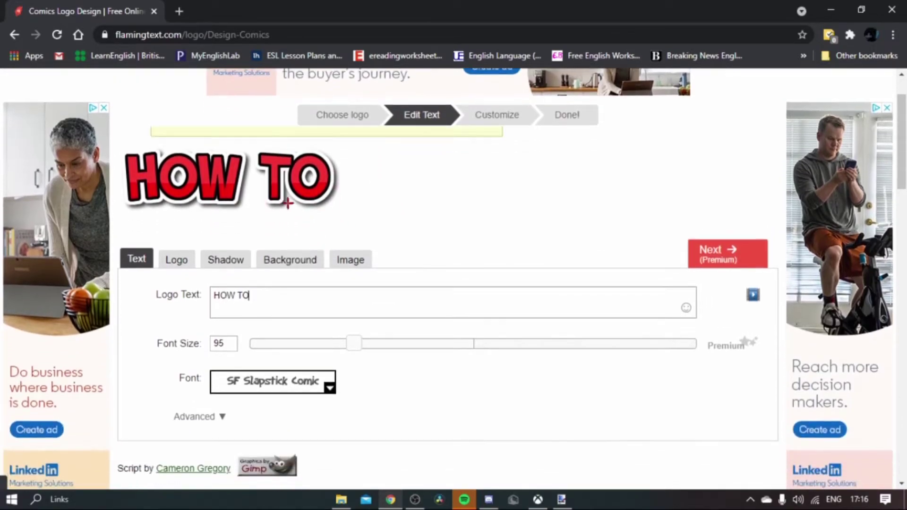
scroll(191, 208, "up", 1)
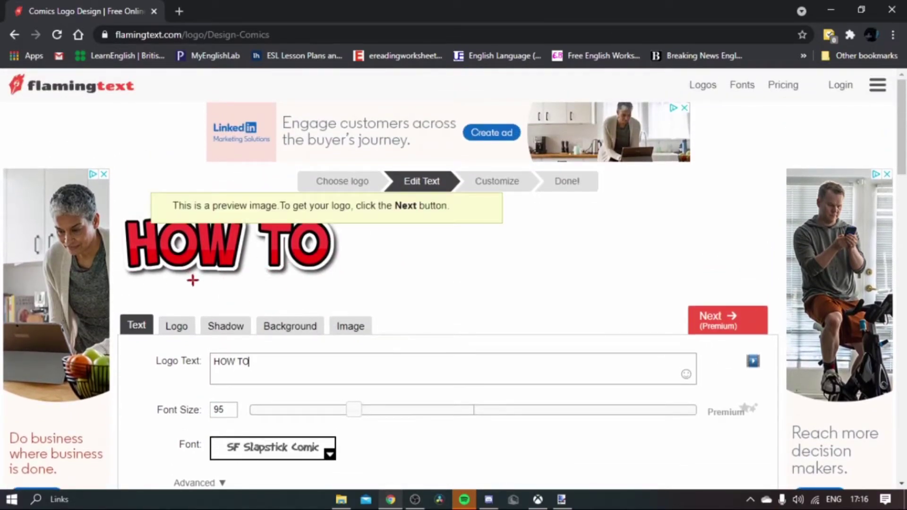
scroll(190, 278, "down", 1)
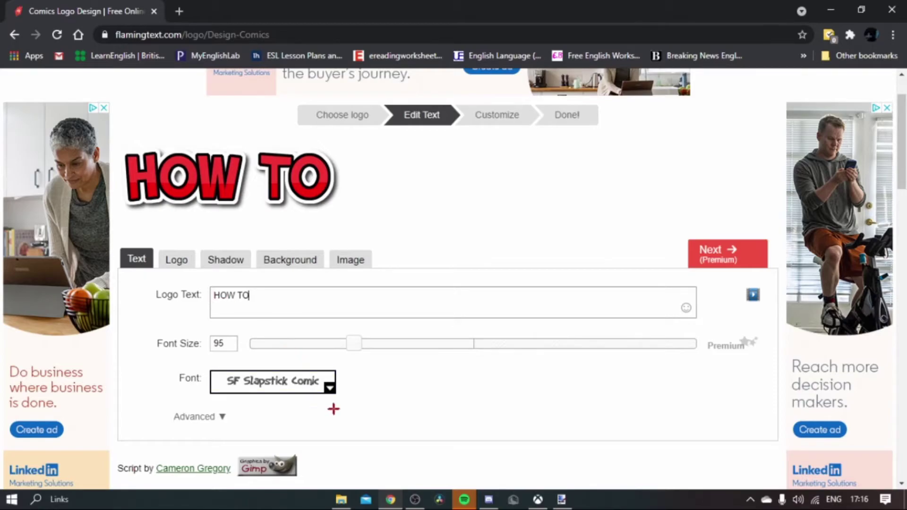
left_click(318, 385)
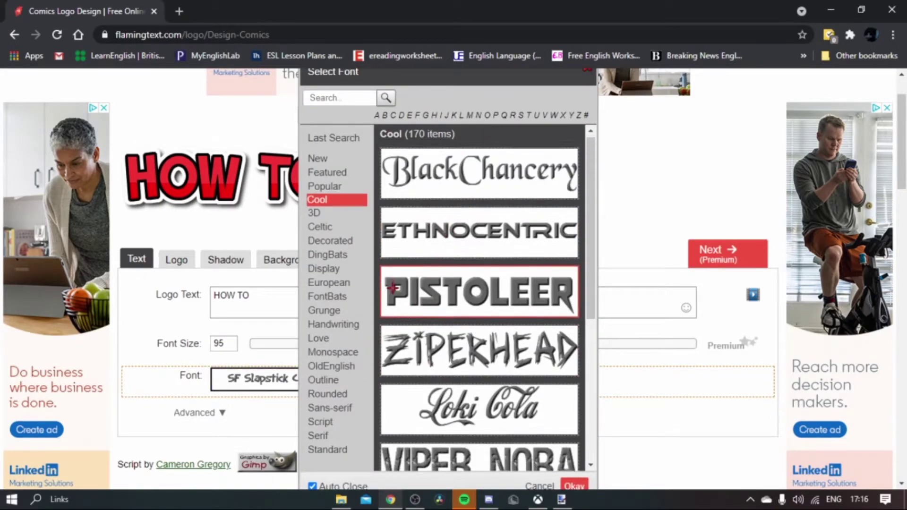
scroll(392, 286, "down", 1)
left_click(635, 176)
Change the logo's fill color to turquoise, #0cf0d4
mouse_move(272, 154)
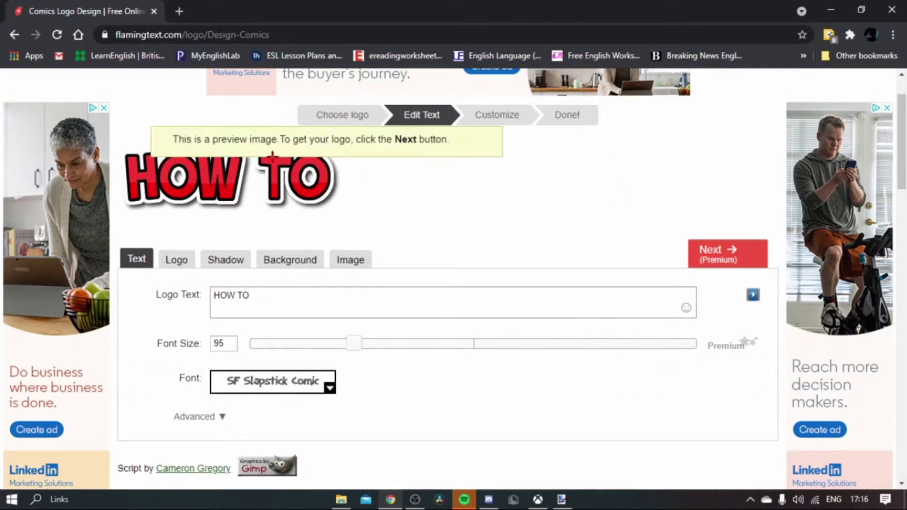
left_click(176, 260)
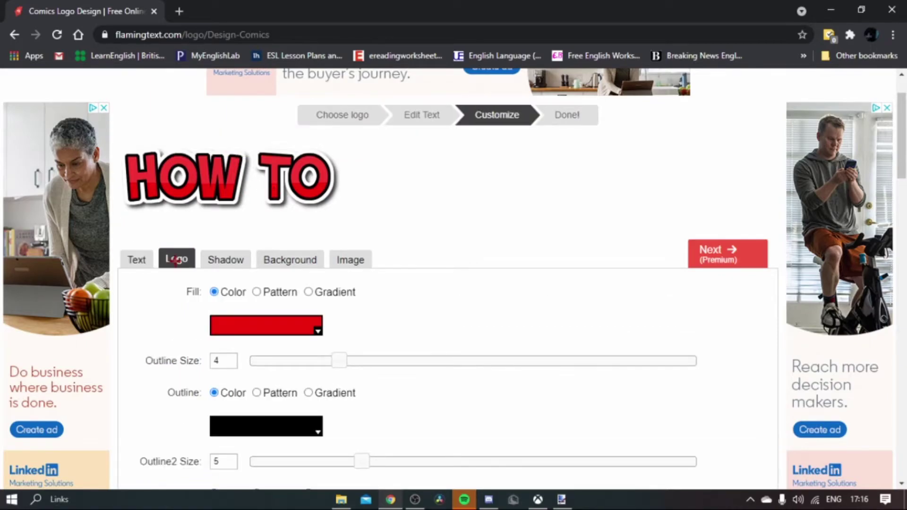
scroll(324, 296, "down", 2)
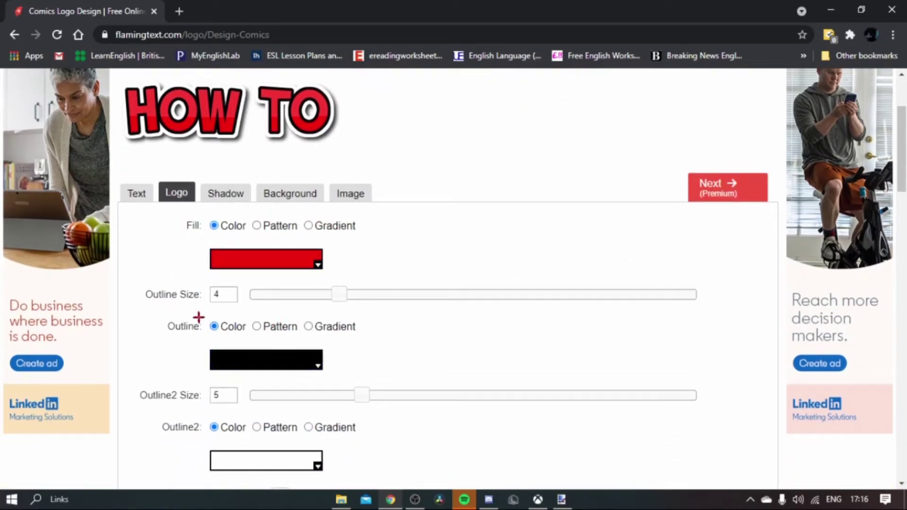
left_click(313, 252)
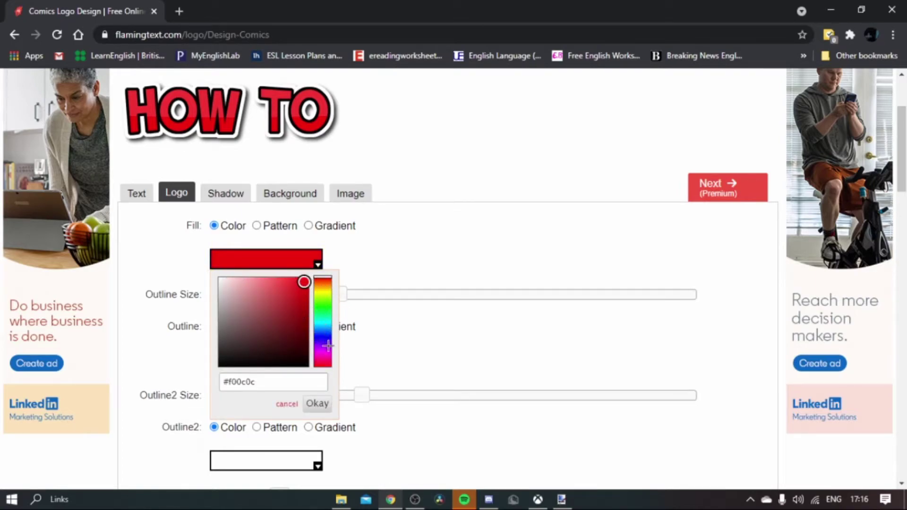
left_click(325, 339)
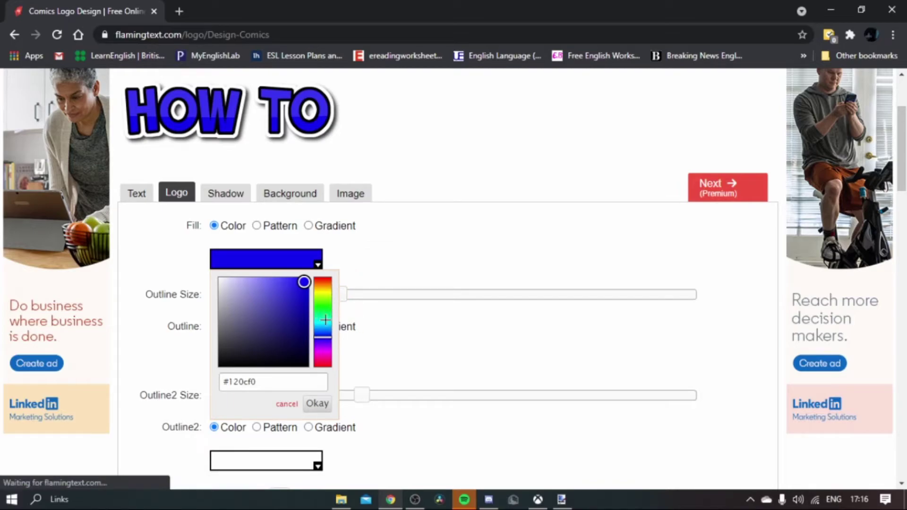
left_click_drag(327, 323, 334, 318)
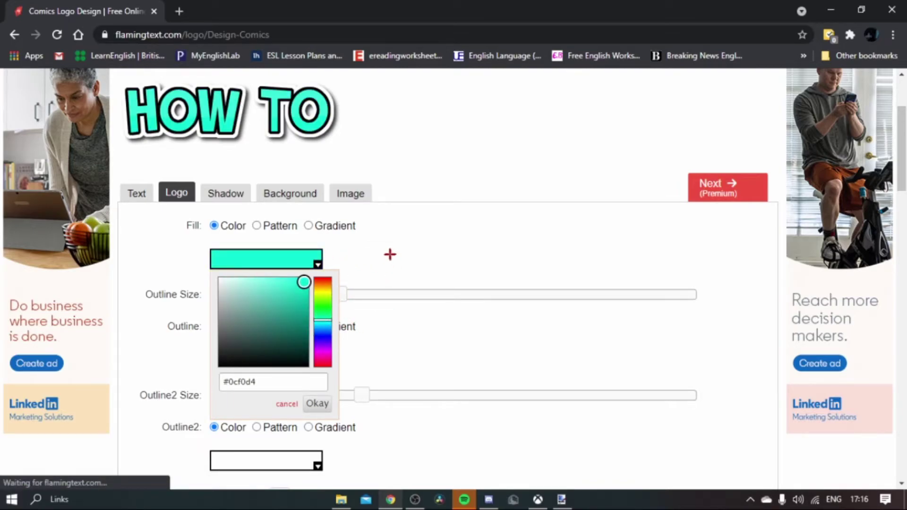
left_click(558, 502)
left_click(453, 147)
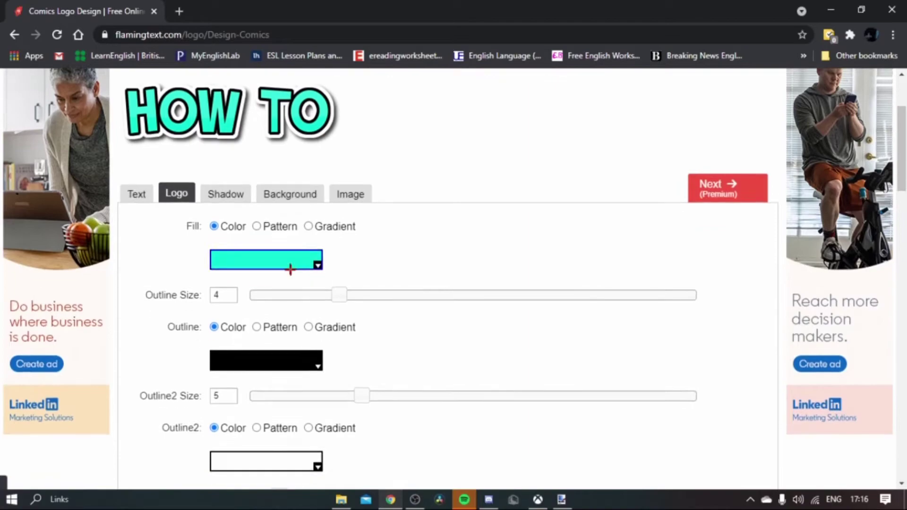
Review the logo's shadow settings against the preview
left_click(216, 198)
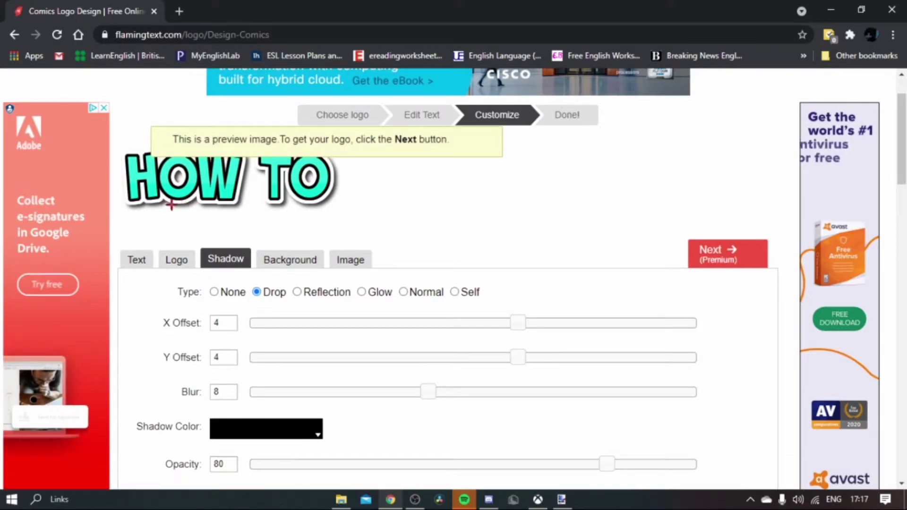
scroll(301, 218, "up", 2)
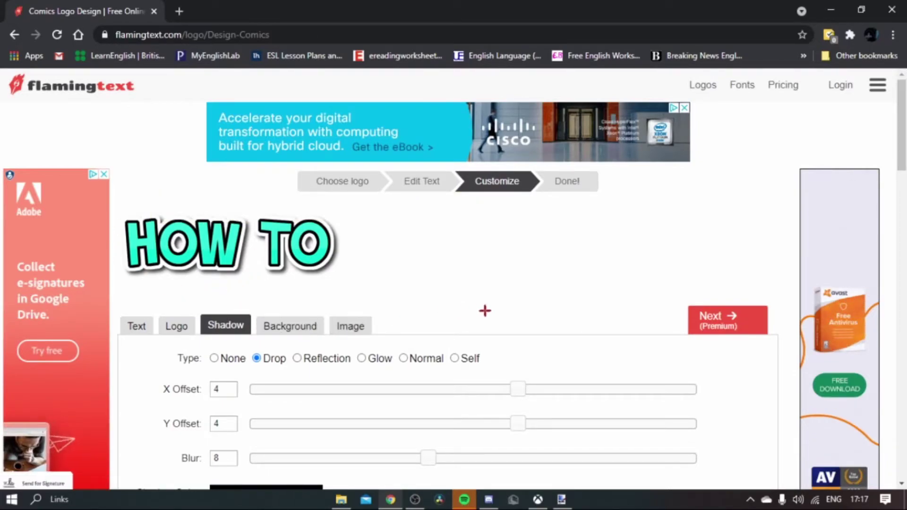
scroll(300, 309, "down", 1)
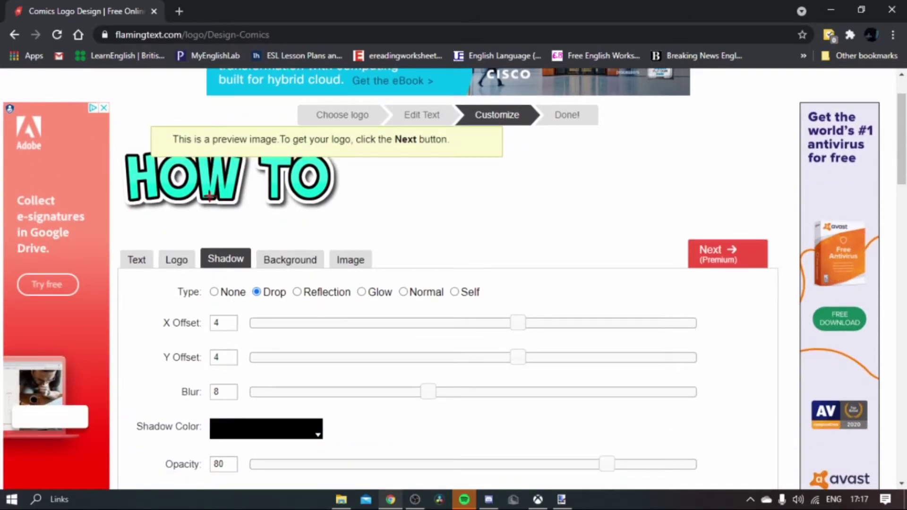
Set the logo's background type to Transparent, checking the screenshot in paint.net for comparison
left_click(307, 257)
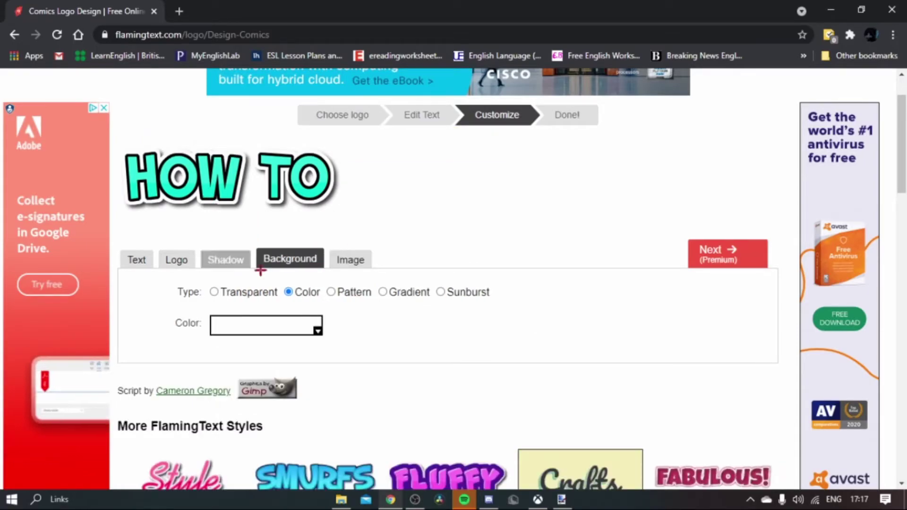
left_click(214, 292)
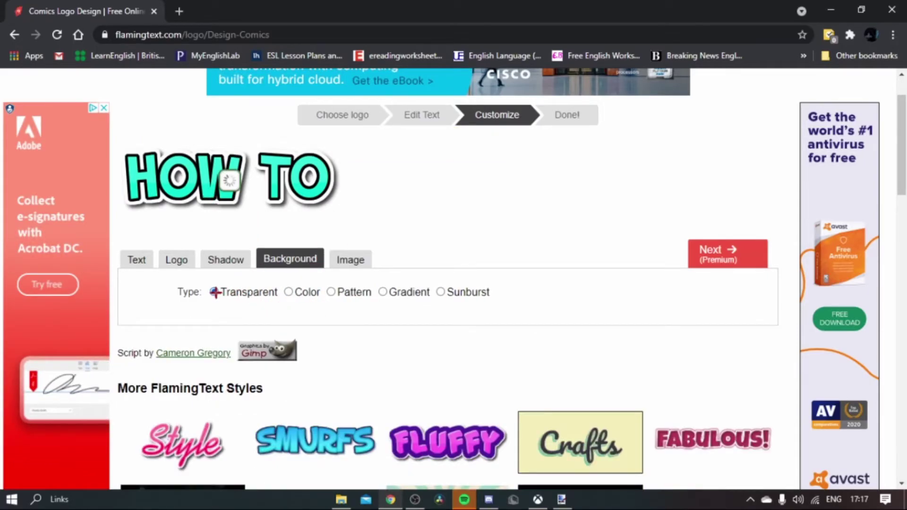
left_click(288, 292)
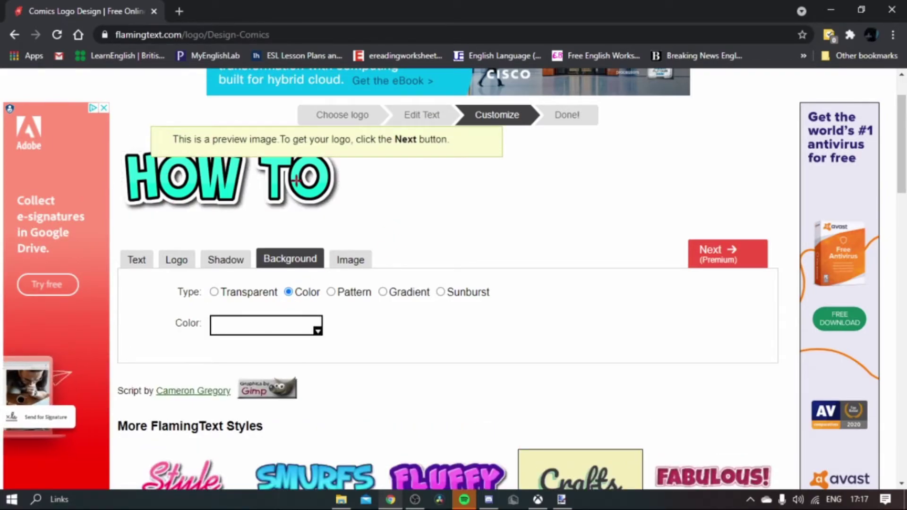
left_click(561, 499)
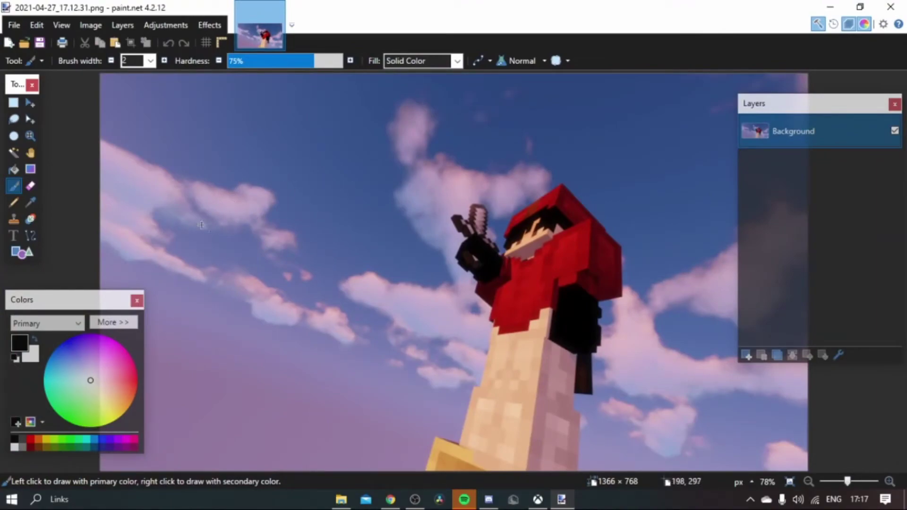
left_click(390, 499)
left_click(214, 292)
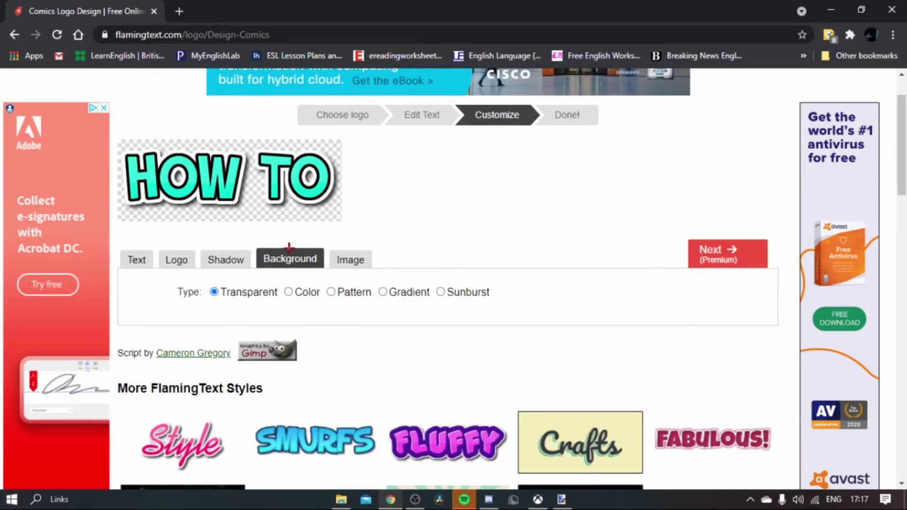
Generate the finished HOW TO logo and start downloading it
scroll(245, 307, "up", 2)
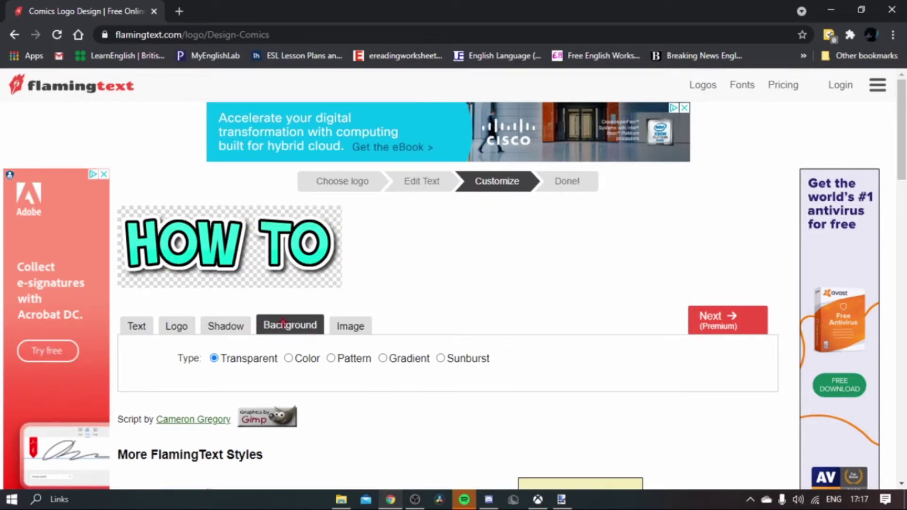
scroll(280, 307, "down", 3)
scroll(265, 298, "up", 1)
scroll(263, 298, "up", 2)
left_click(723, 319)
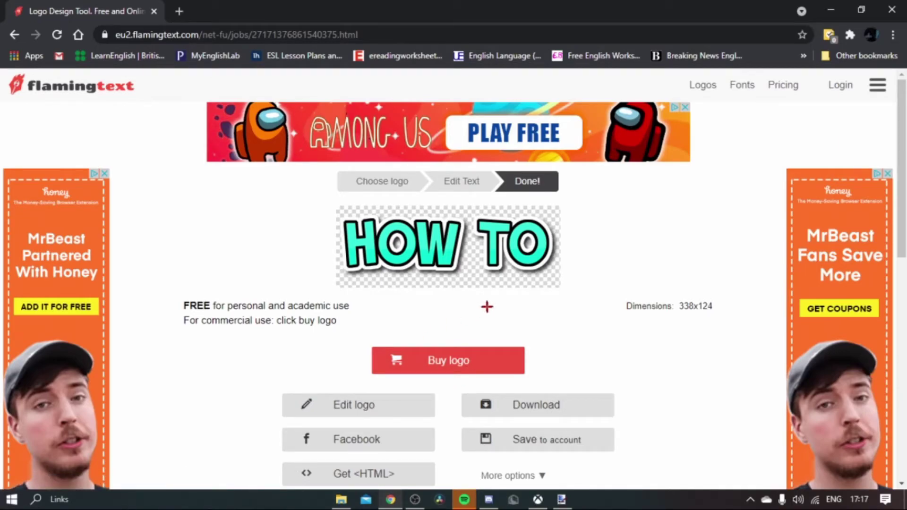
scroll(491, 364, "down", 1)
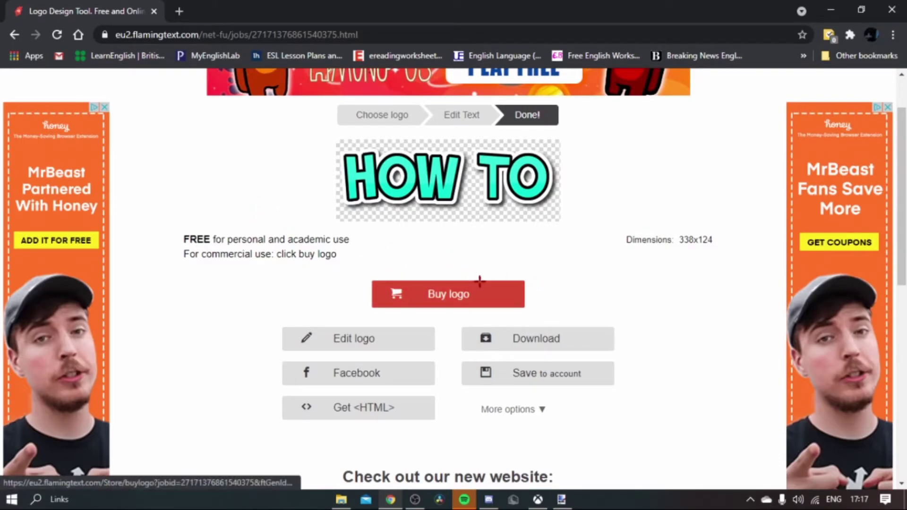
left_click(536, 340)
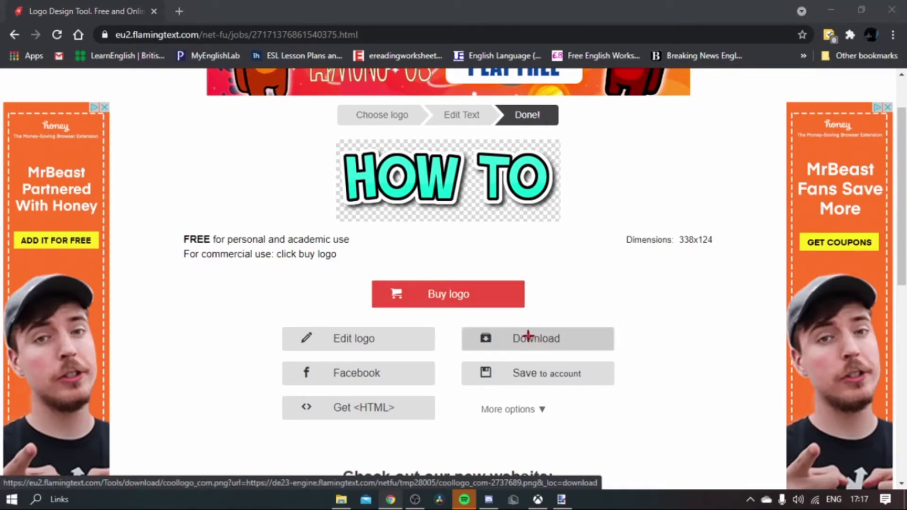
Save the logo file and add it as a new layer over the Minecraft screenshot in paint.net, offset from the image corner
left_click(741, 434)
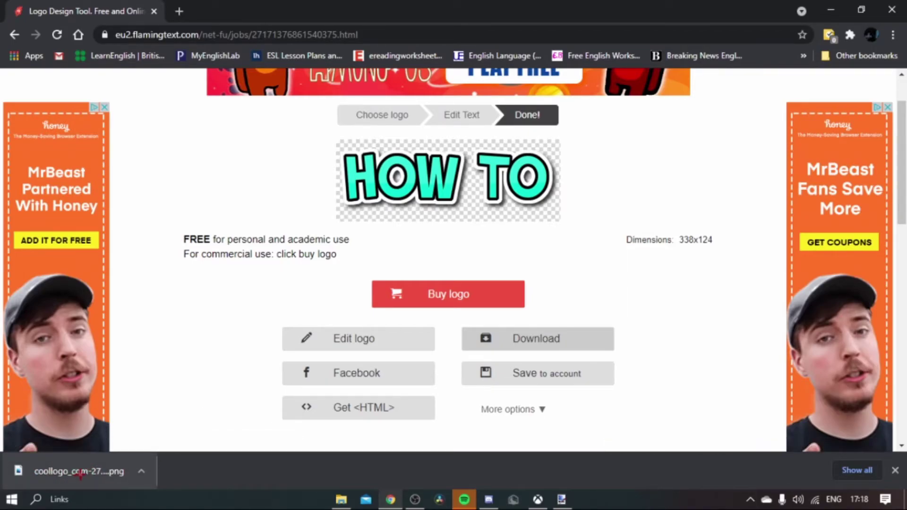
mouse_move(83, 467)
left_mouse_down()
mouse_move(309, 435)
mouse_move(522, 452)
mouse_move(563, 499)
mouse_move(552, 431)
mouse_move(393, 274)
left_mouse_up()
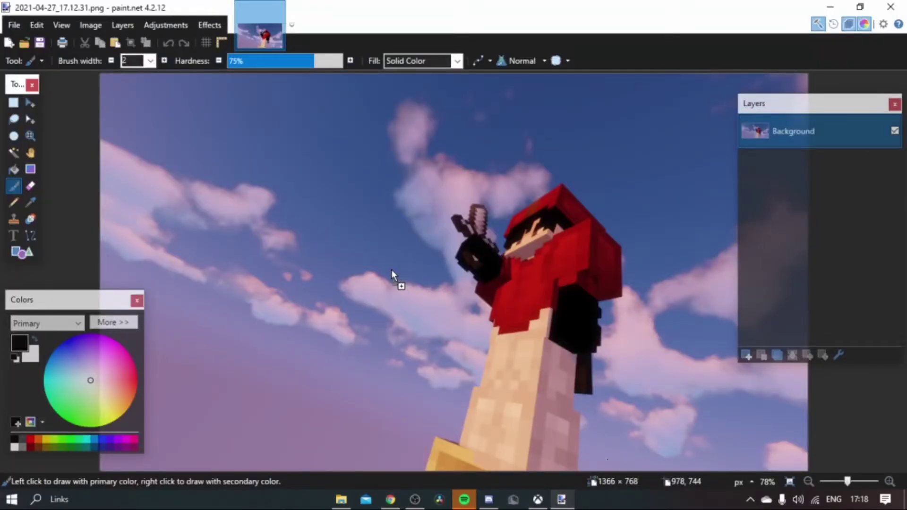
left_click_drag(318, 249, 316, 242)
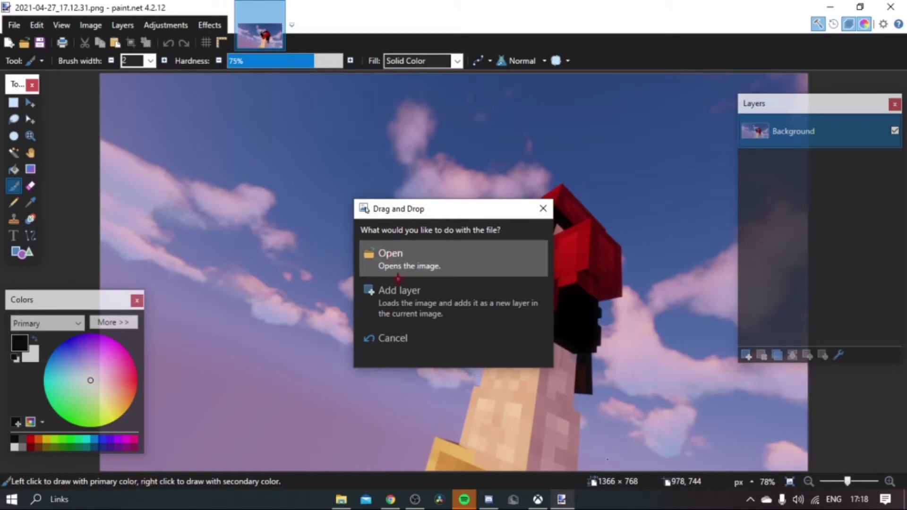
left_click(435, 309)
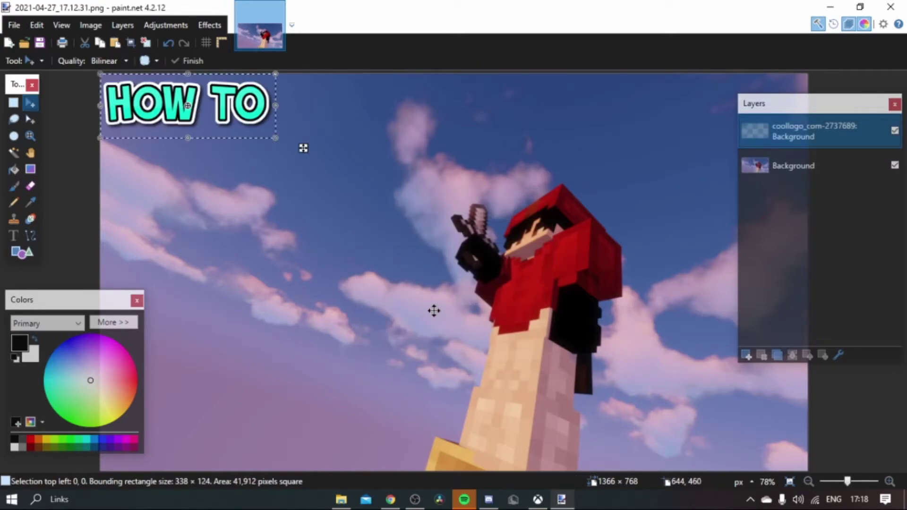
left_click_drag(216, 110, 274, 180)
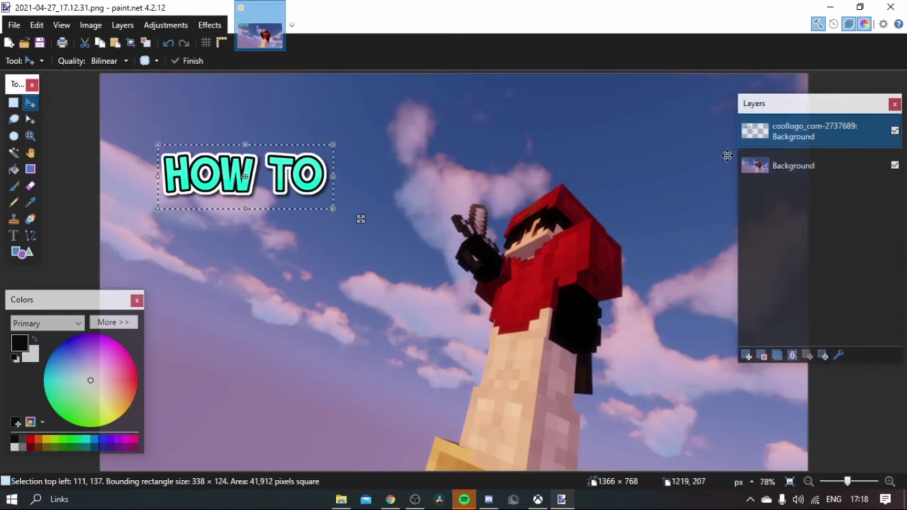
Try the background layer above the logo layer and return the logo layer to the top of the stack
left_click_drag(788, 89, 551, 99)
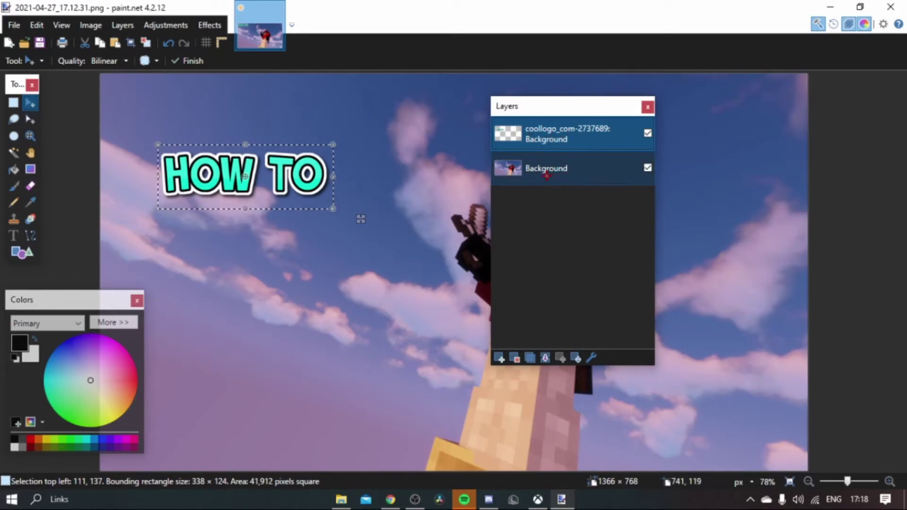
left_click_drag(547, 175, 577, 158)
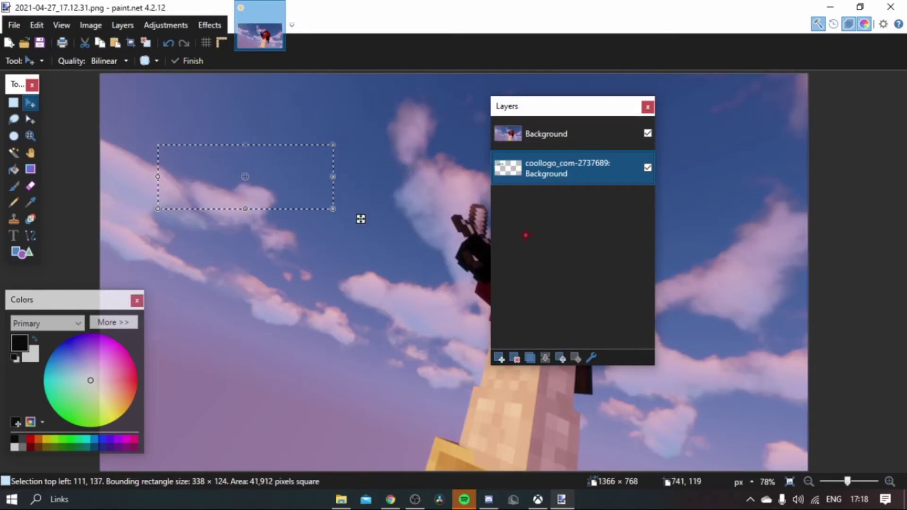
left_click(560, 134)
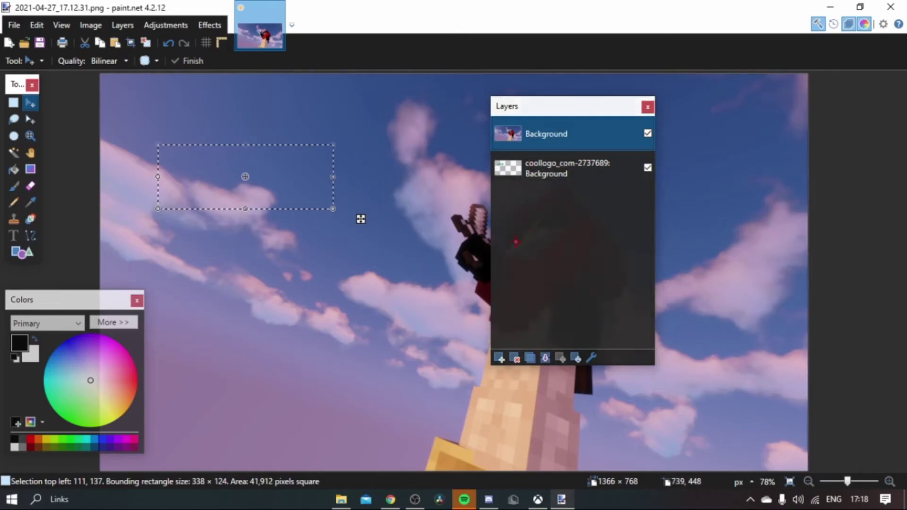
left_click_drag(544, 174, 836, 112)
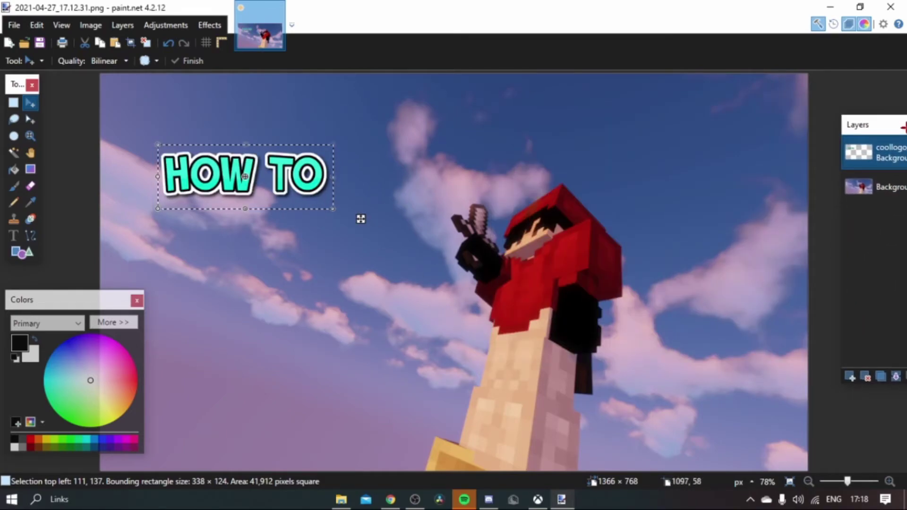
Enlarge the HOW TO logo to roughly twice its size and tilt it upward by about 16.6°
left_click_drag(290, 184, 314, 264)
left_click_drag(359, 290, 485, 242)
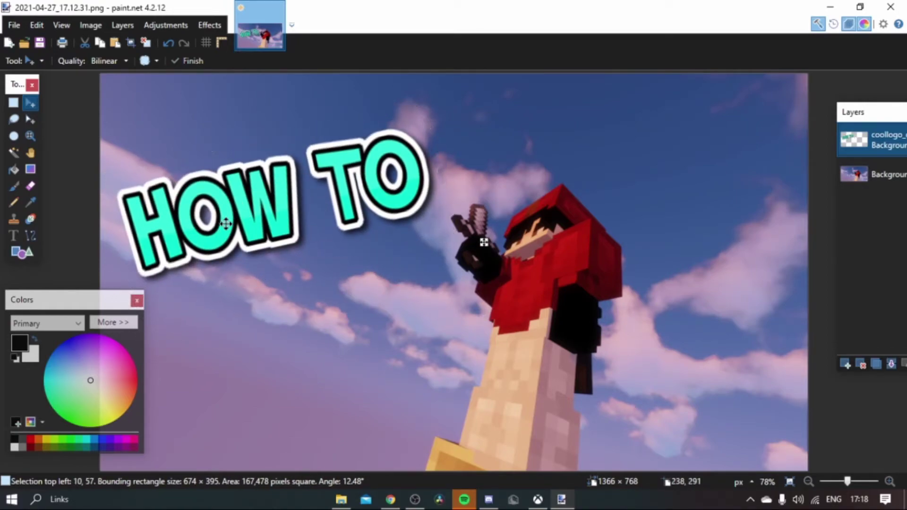
left_click_drag(226, 224, 236, 207)
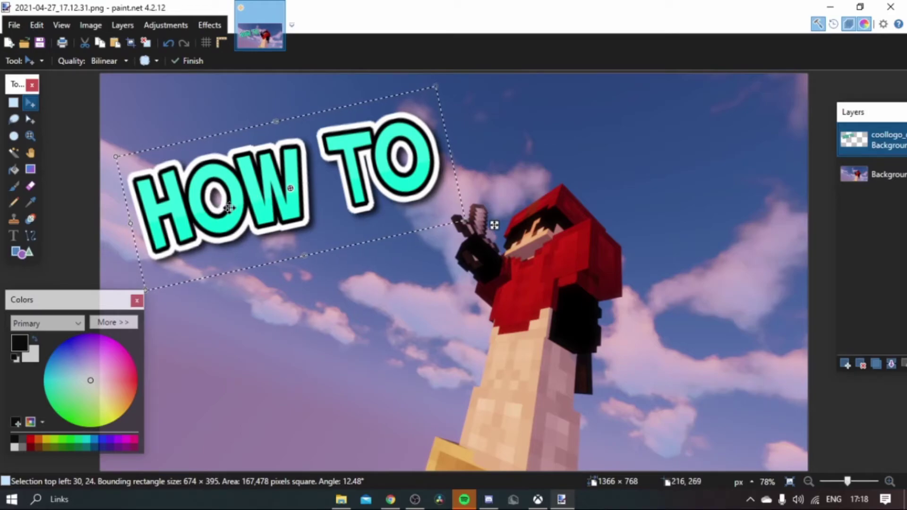
left_click_drag(495, 225, 477, 235)
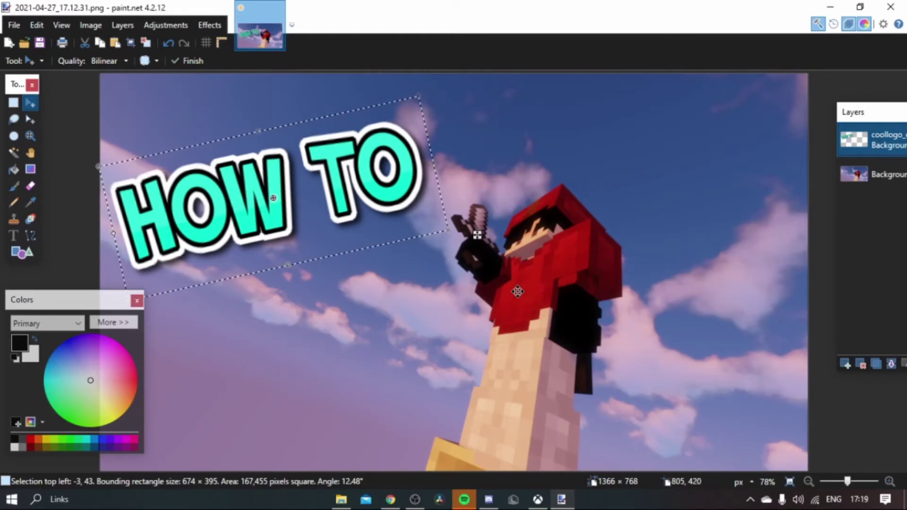
left_click_drag(474, 243, 493, 208)
left_click_drag(364, 186, 363, 186)
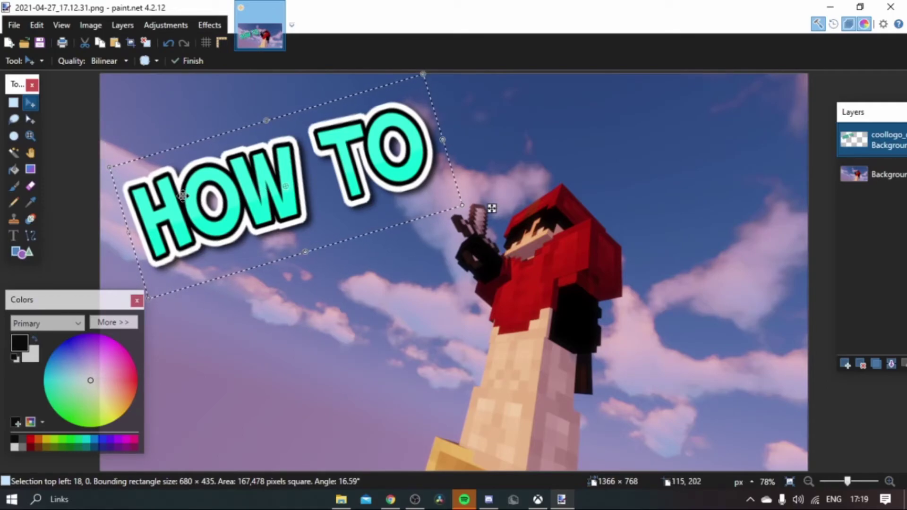
Position the tilted logo in the image's upper-left corner, with its selection starting at about -9, -28, and shift the Colors window aside
left_click_drag(265, 245, 298, 199)
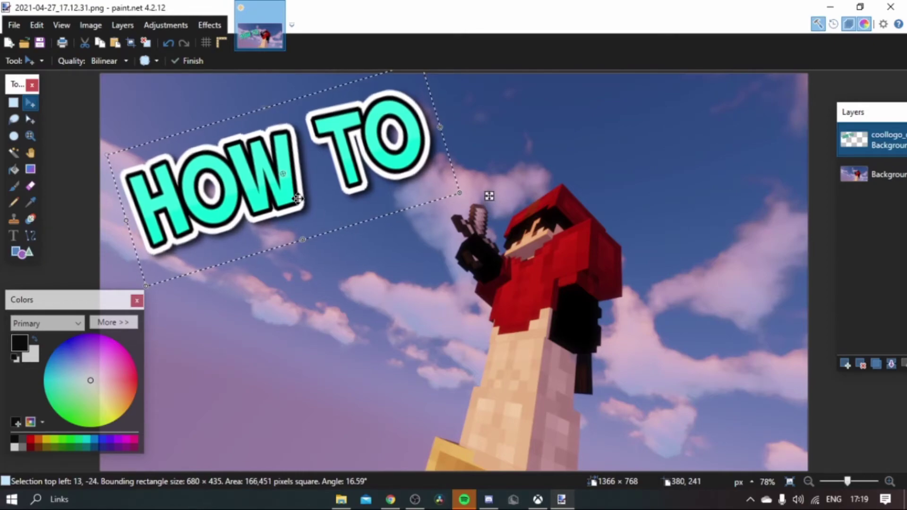
left_click_drag(489, 197, 518, 265)
left_click_drag(356, 208, 330, 159)
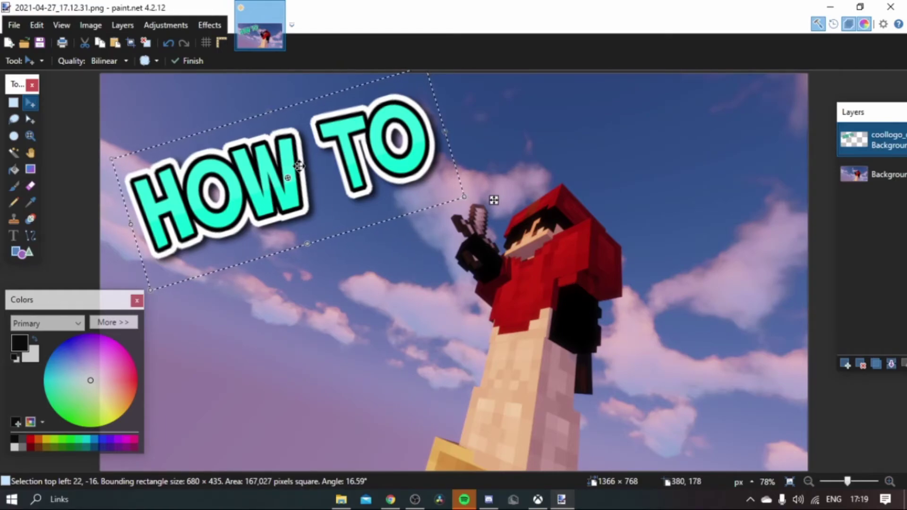
left_click_drag(93, 297, 45, 298)
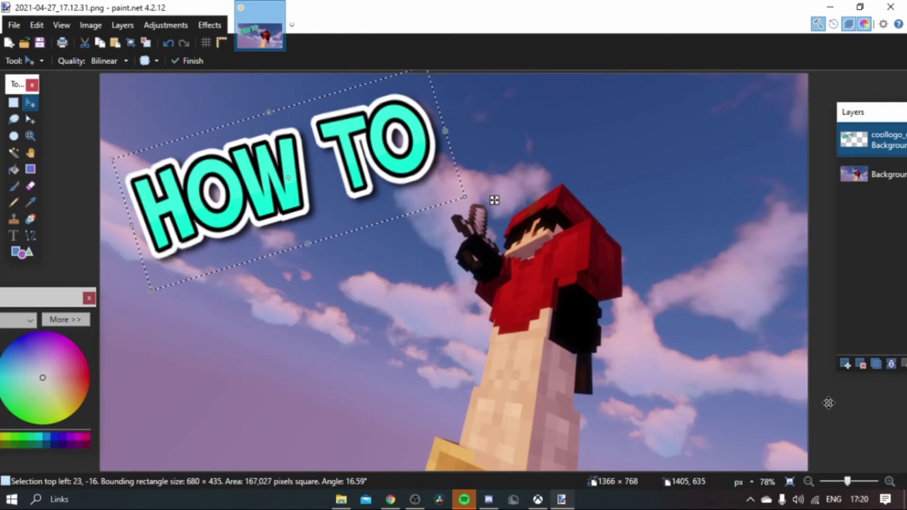
left_click_drag(364, 171, 350, 163)
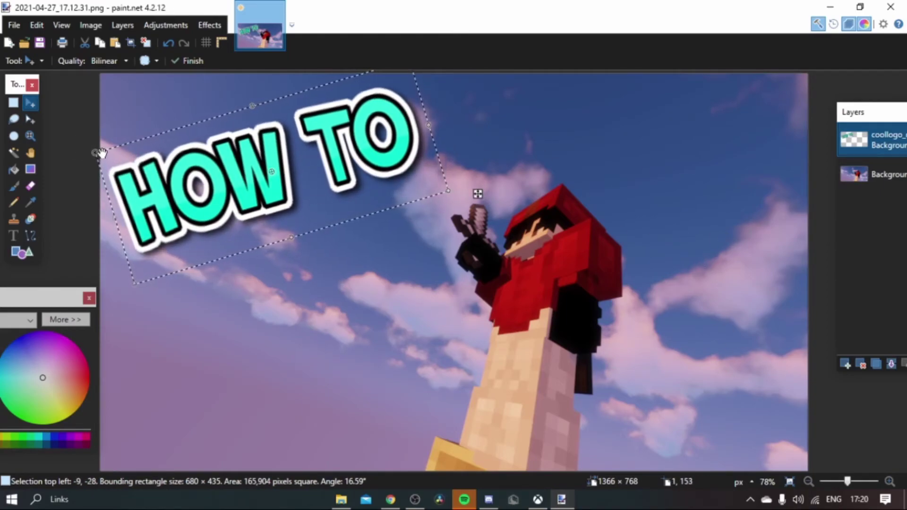
left_click_drag(447, 189, 448, 190)
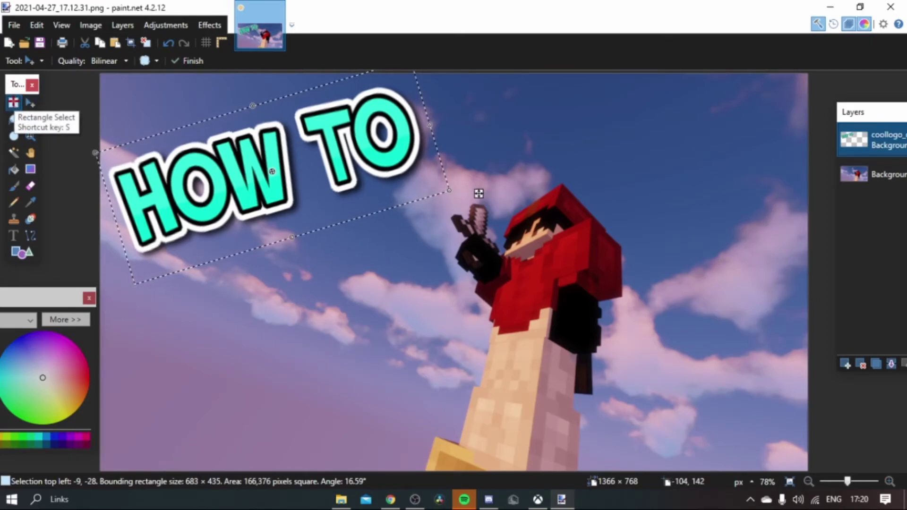
Clear the selection around the placed logo with Rectangle Select and move the Layers and Colors windows clear of the picture
left_click(13, 102)
left_click(134, 100)
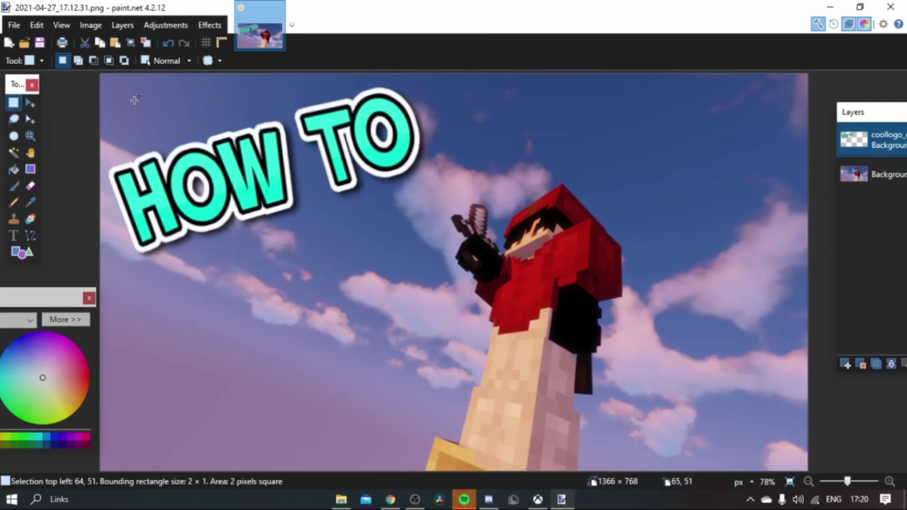
key("m")
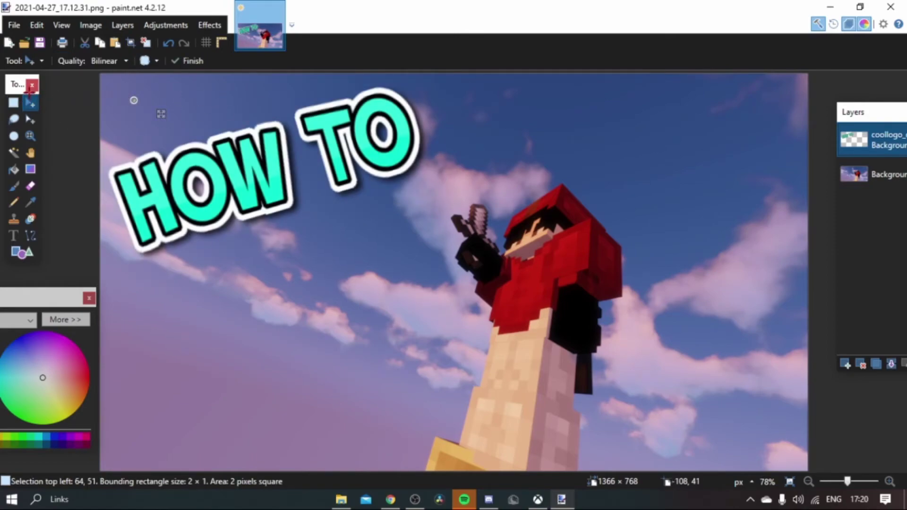
left_click(13, 102)
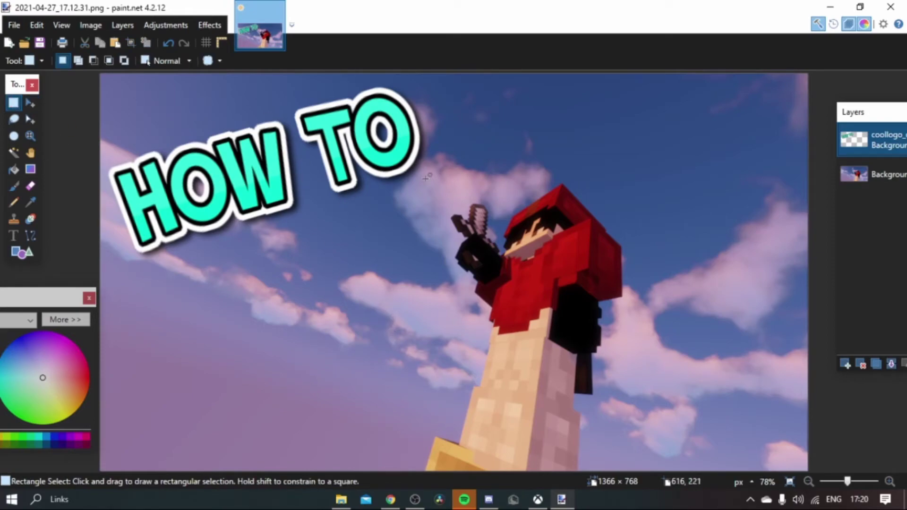
left_click_drag(263, 295, 371, 343)
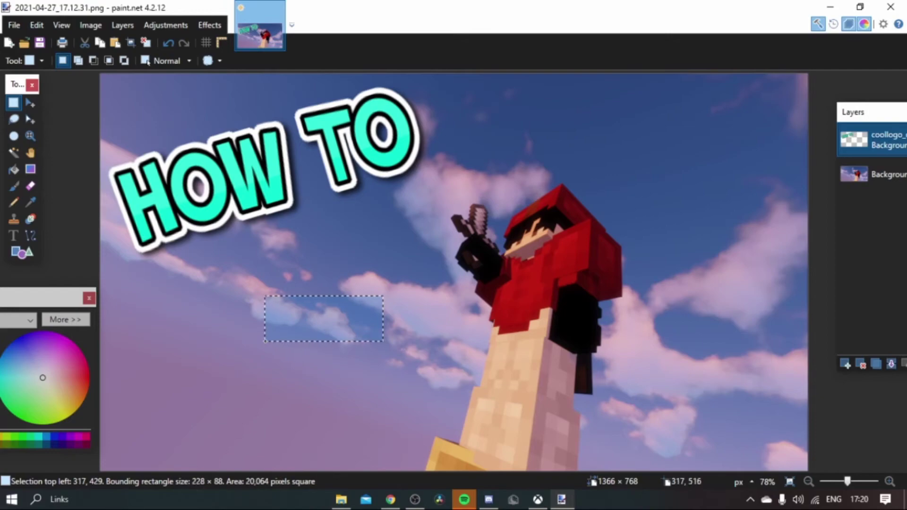
left_click(434, 272)
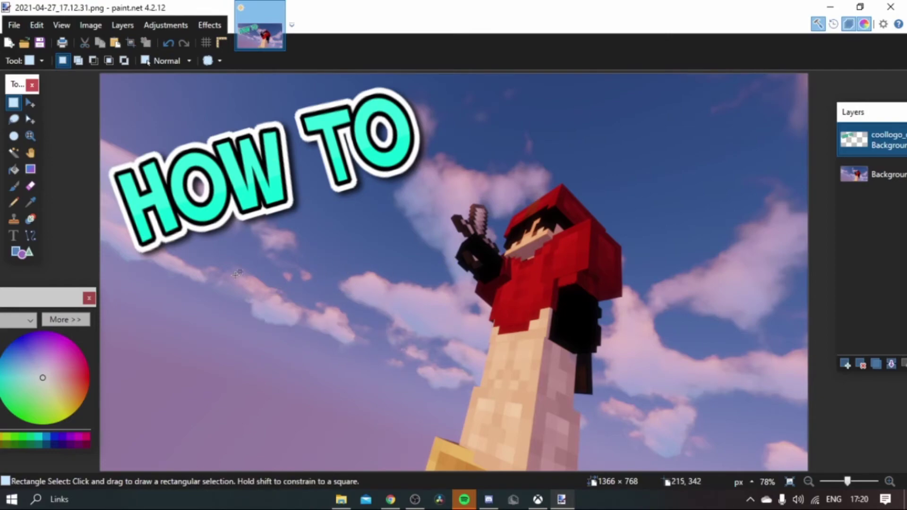
left_click_drag(872, 113, 893, 95)
left_click_drag(55, 301, 10, 280)
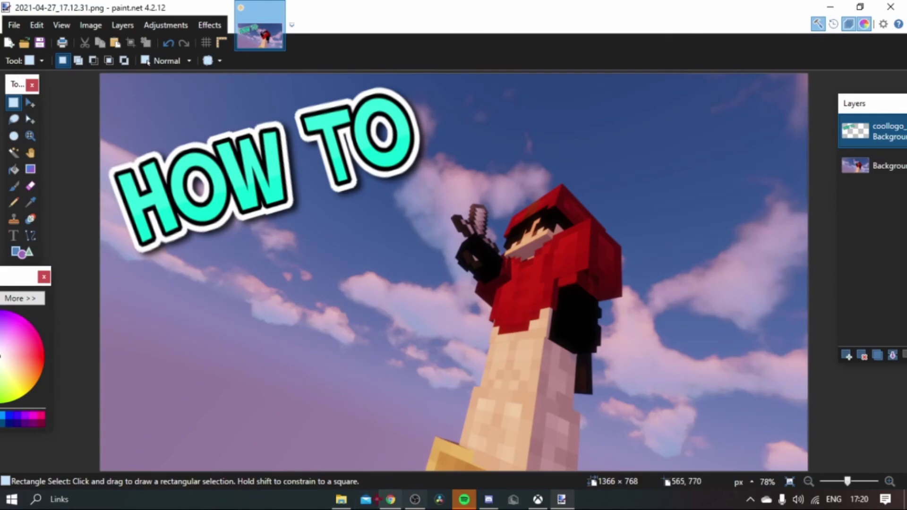
Find the recent file Screenshot (10) in File Explorer and open it in Paint
left_click(341, 500)
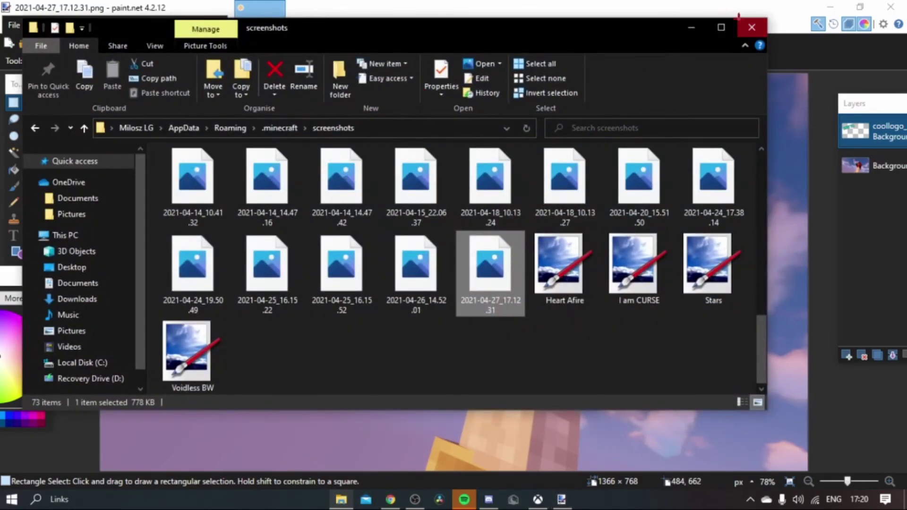
left_click(341, 500)
left_click(341, 499)
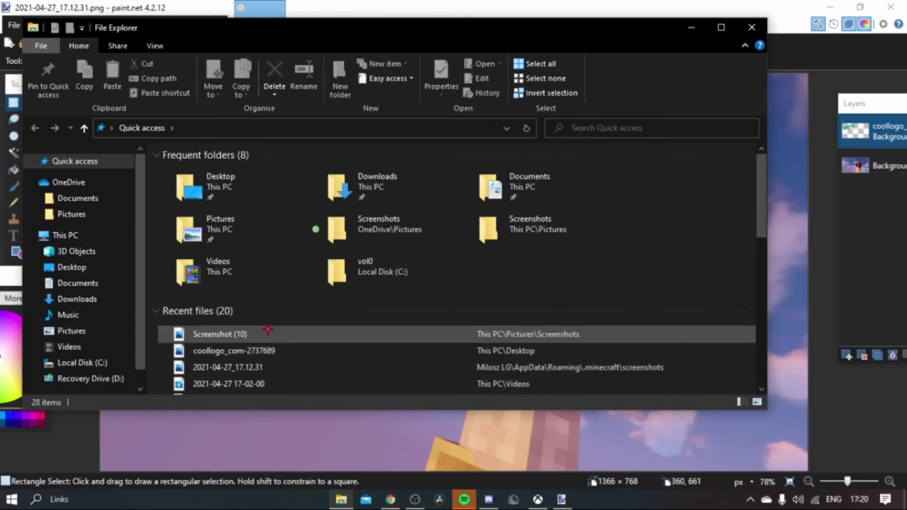
right_click(246, 335)
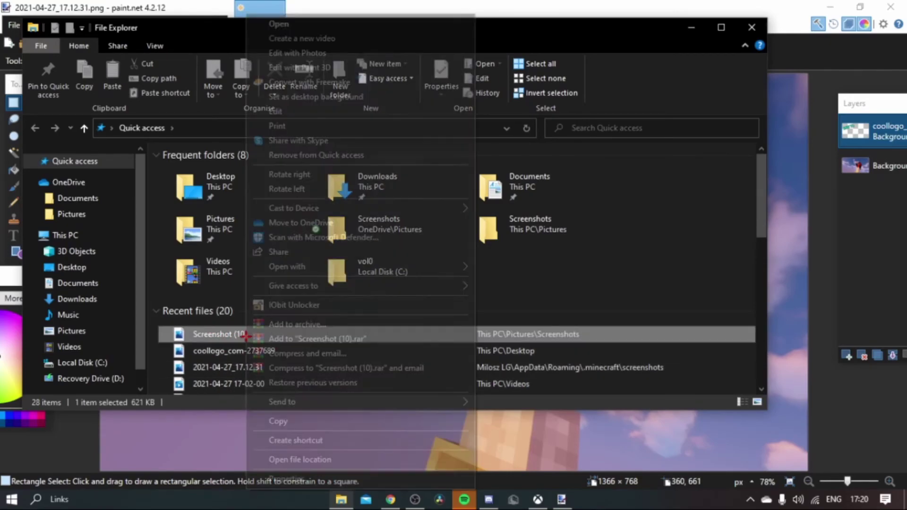
mouse_move(420, 263)
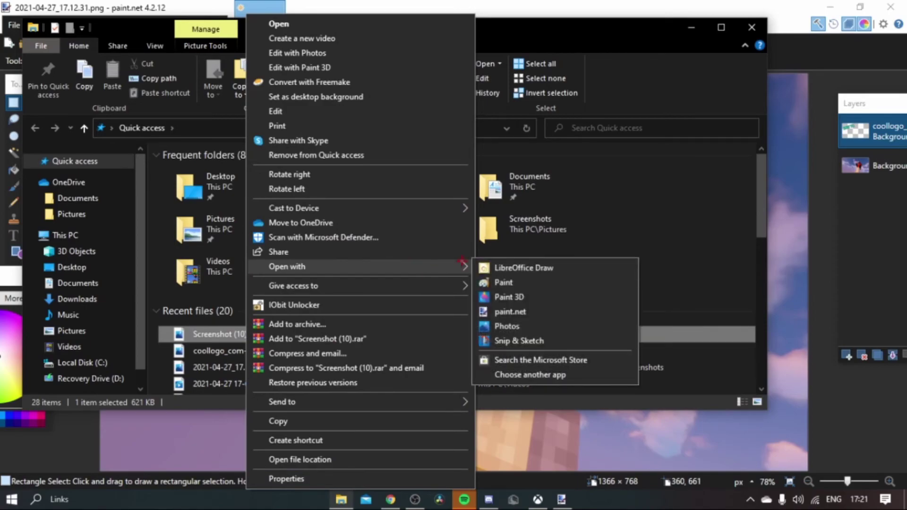
left_click(543, 282)
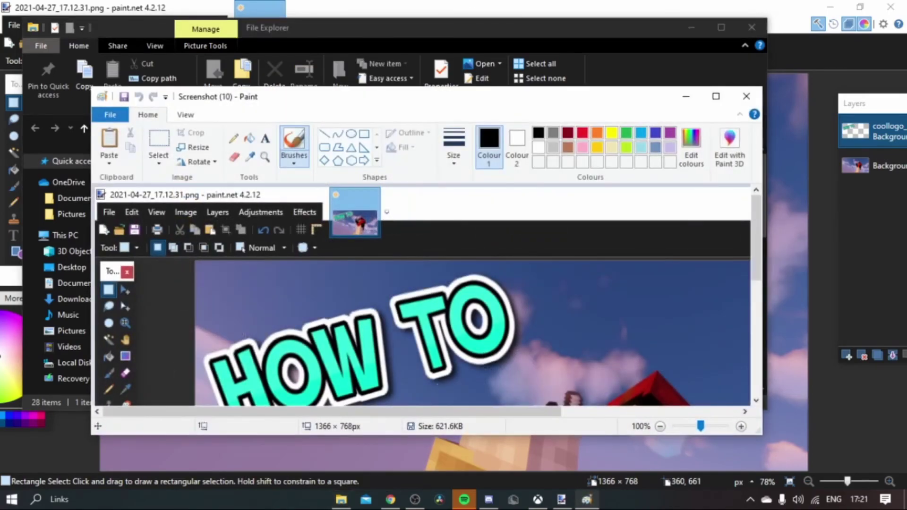
Crop the screenshot to just the thumbnail picture, about 1063 × 593 px, leaving out the surrounding paint.net interface
left_click(726, 91)
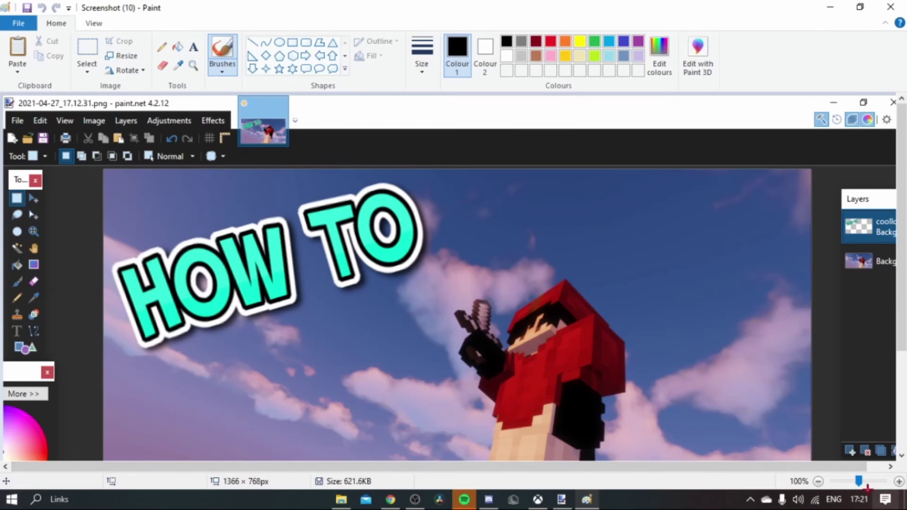
left_click(853, 481)
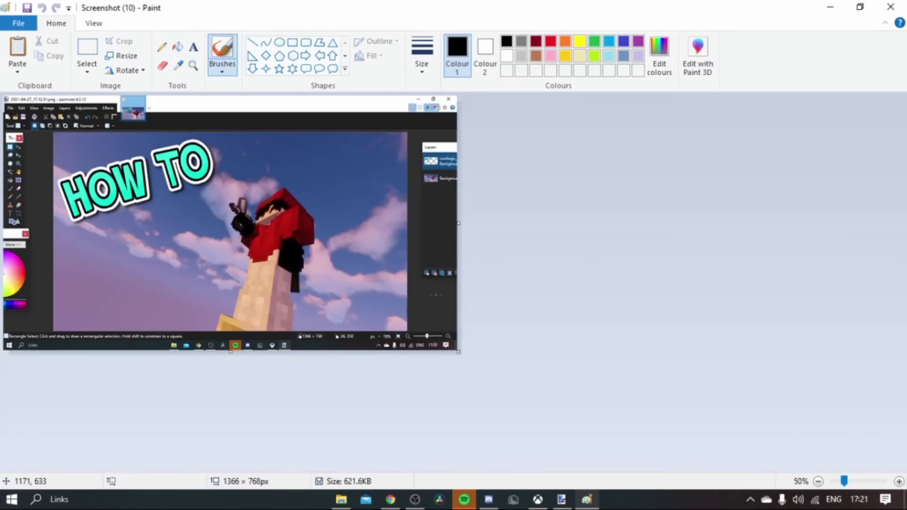
left_click(846, 480)
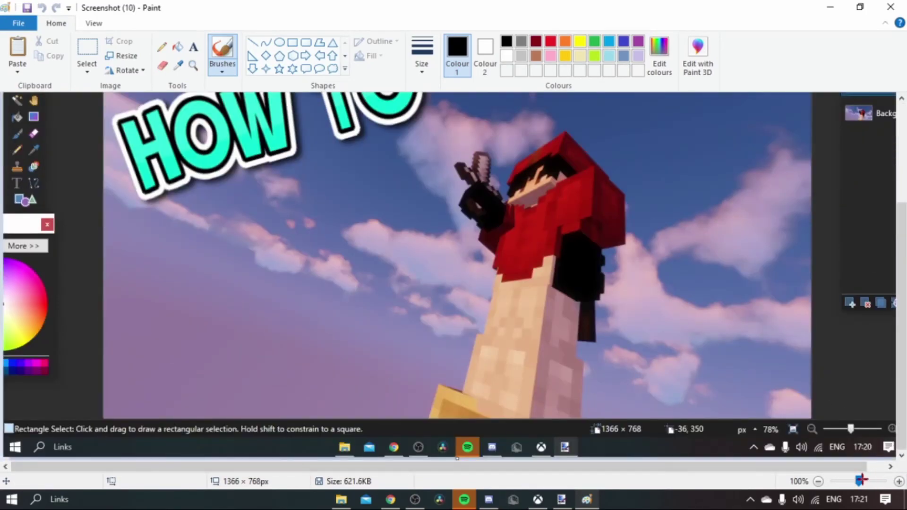
left_click(853, 478)
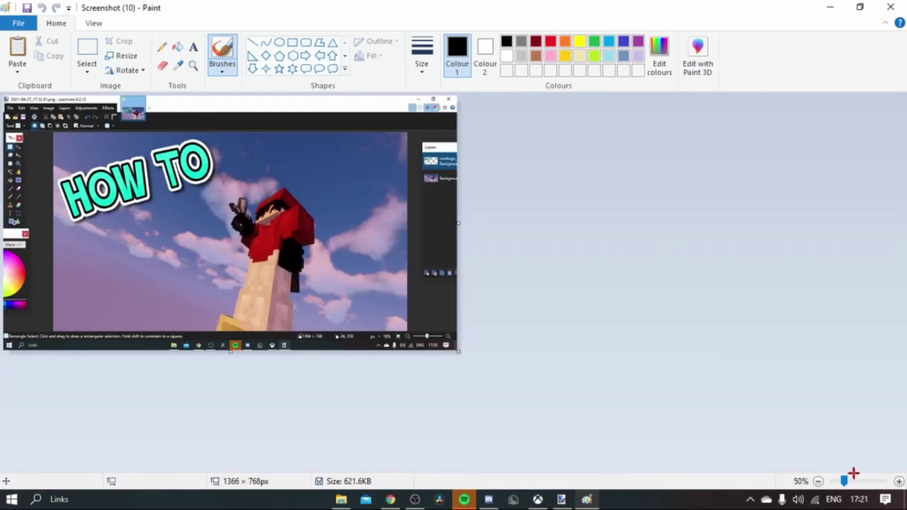
left_click(86, 48)
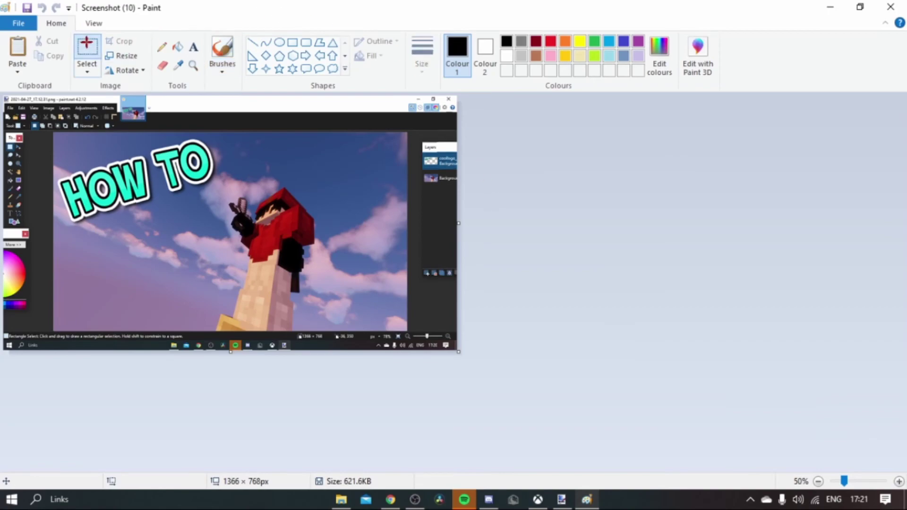
left_click_drag(53, 133, 410, 329)
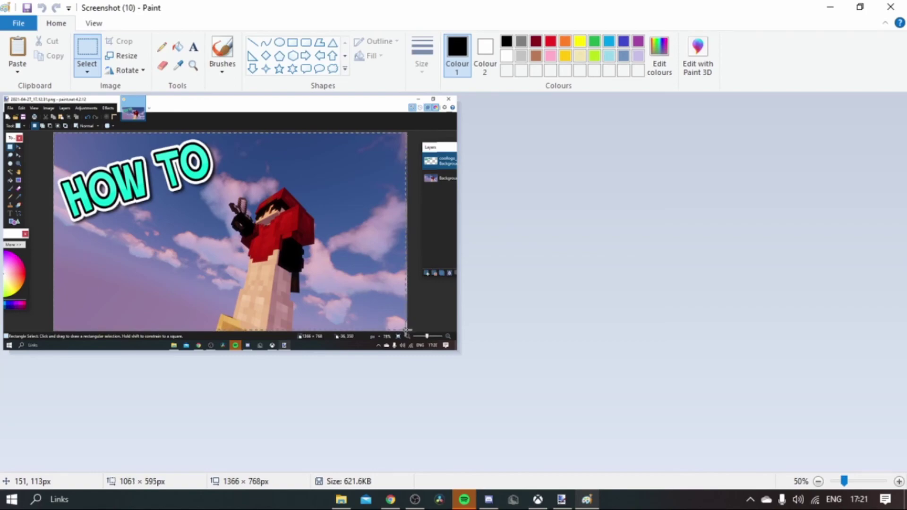
left_click_drag(407, 330, 407, 329)
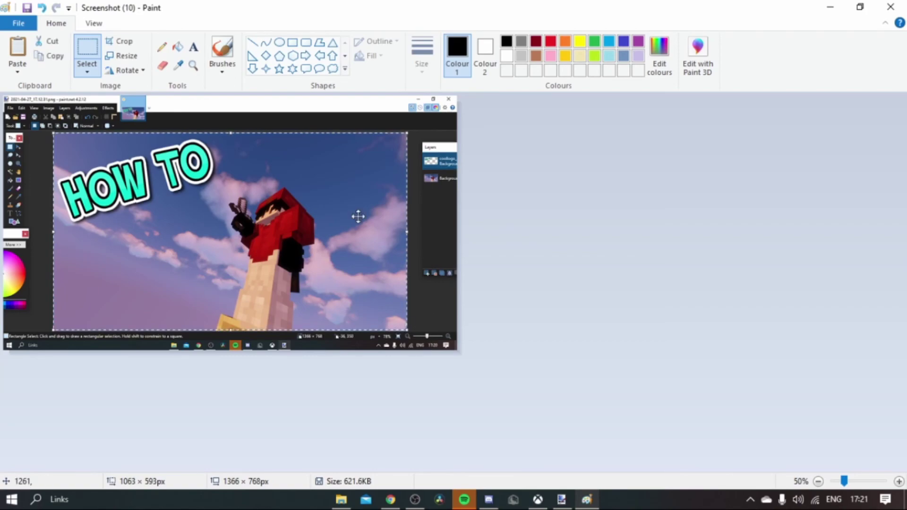
left_click(126, 41)
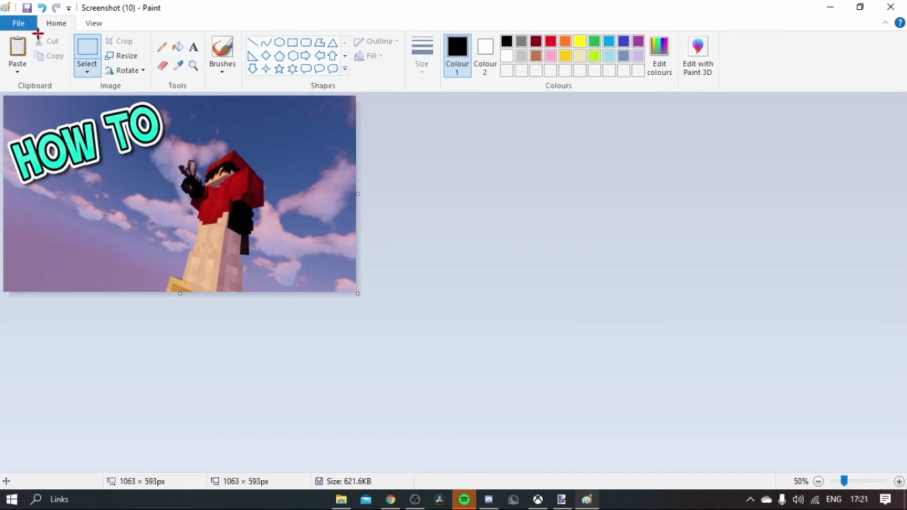
Save the cropped picture as a PNG named Thumbnail Example in the Pictures Screenshots folder, accepting the loss of transparency
left_click(18, 23)
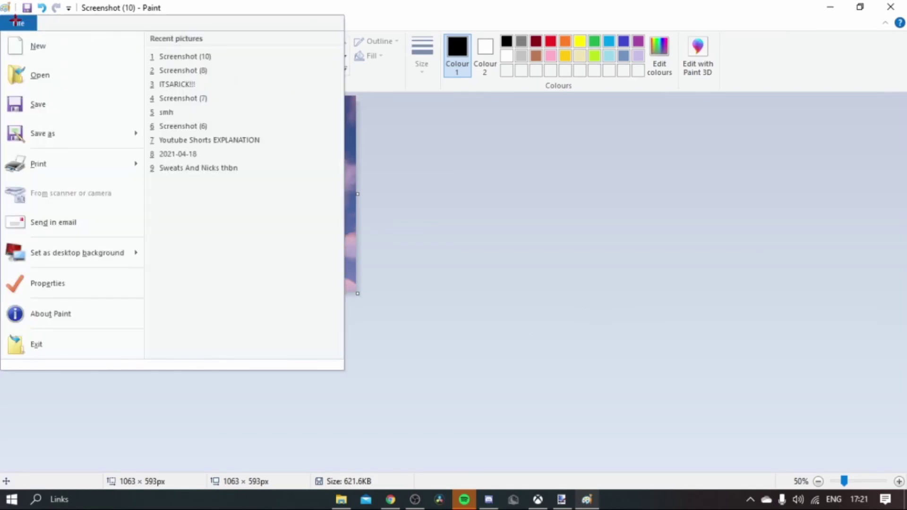
left_click(78, 131)
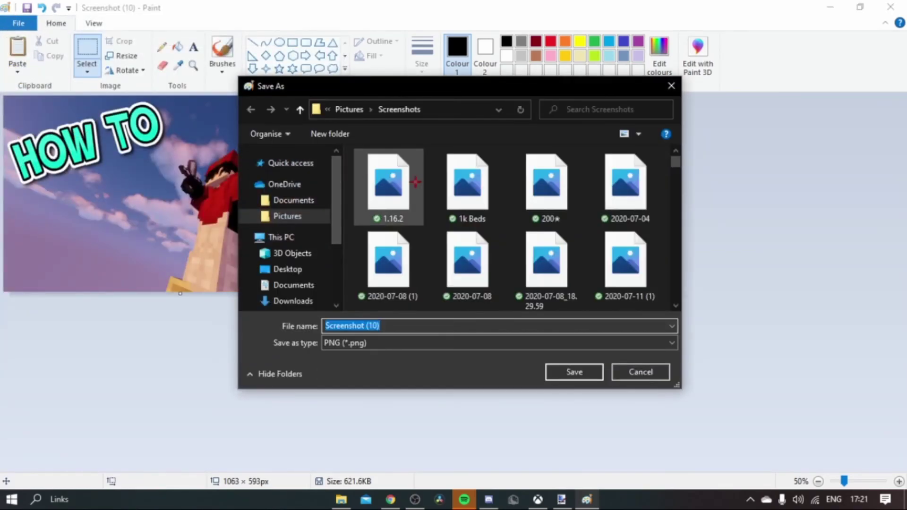
type("Thum")
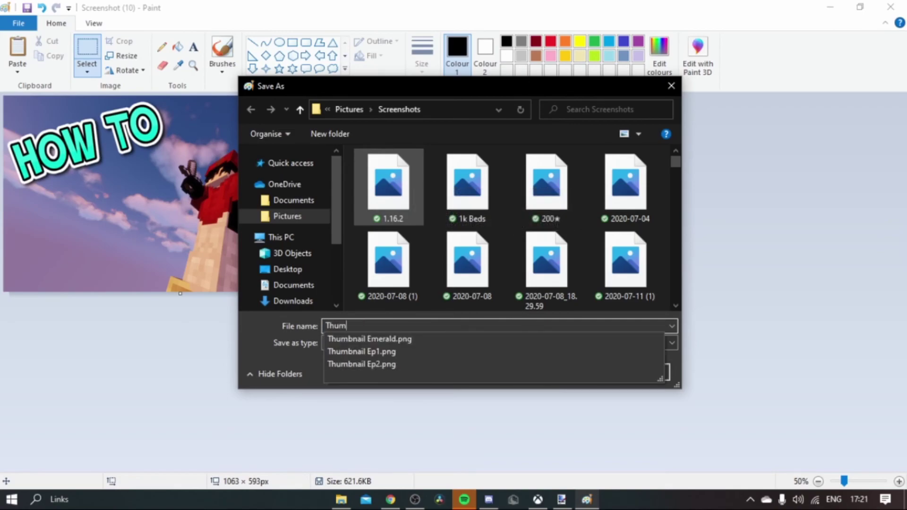
type("bnail Example")
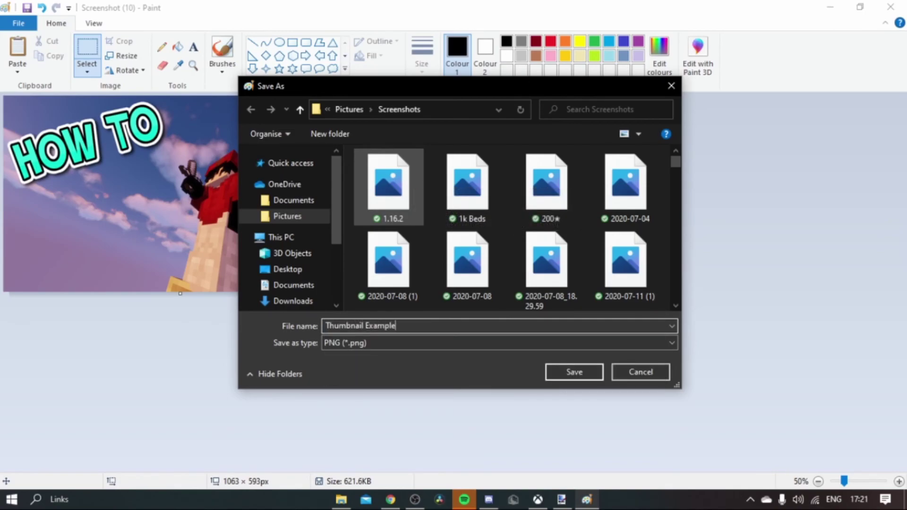
left_click(575, 372)
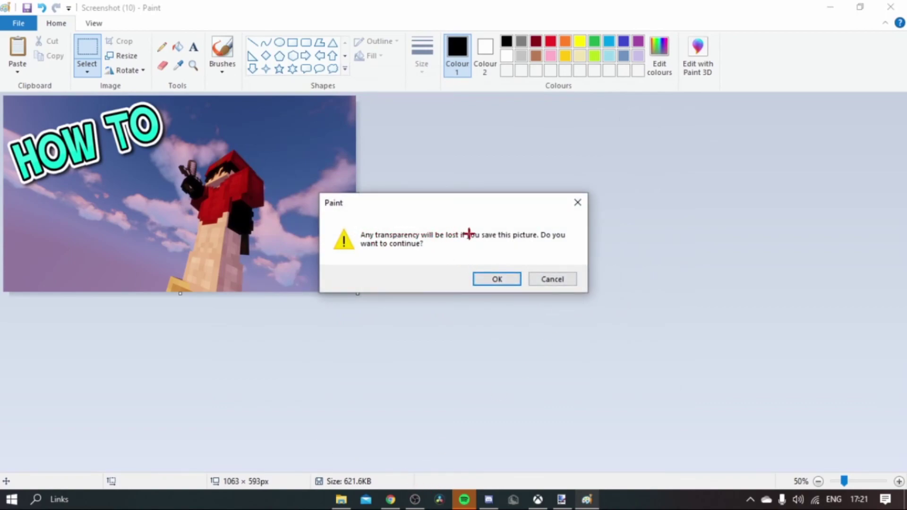
left_click(484, 278)
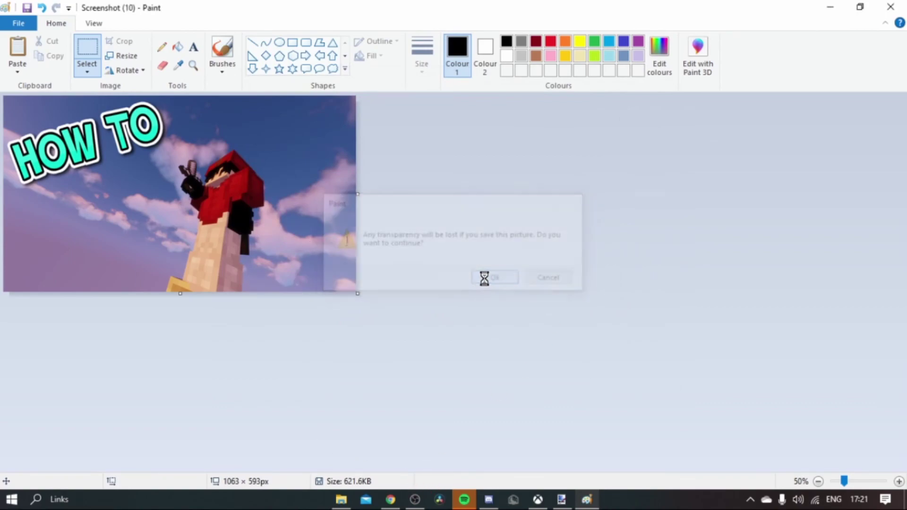
Open the recent file Thumbnail Example from File Explorer to view the finished thumbnail
left_click(341, 499)
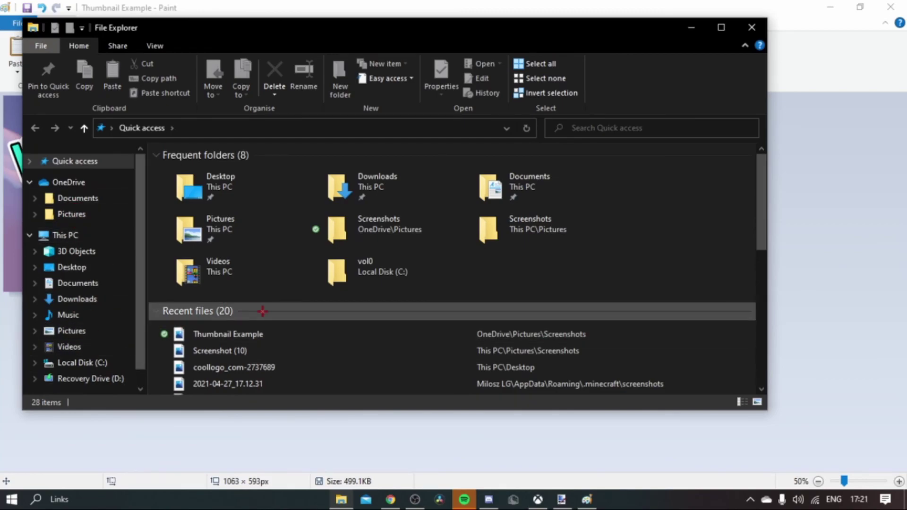
double_click(245, 333)
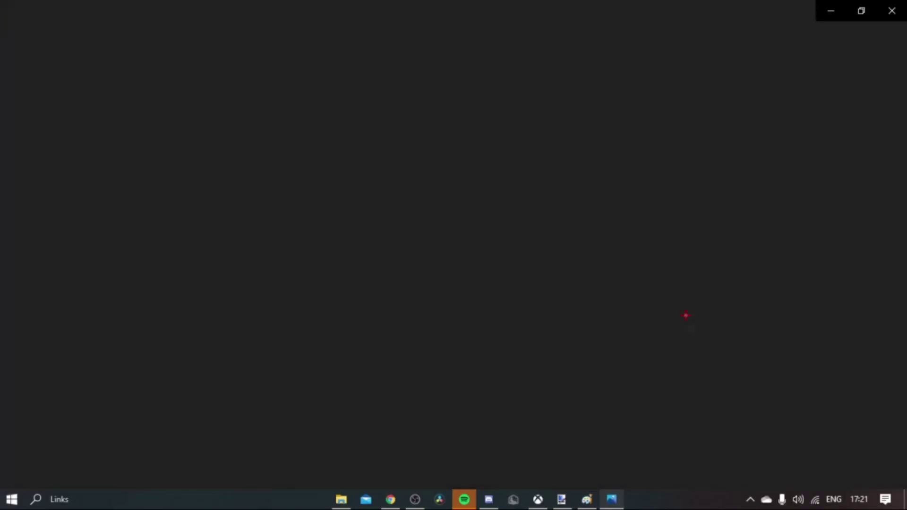